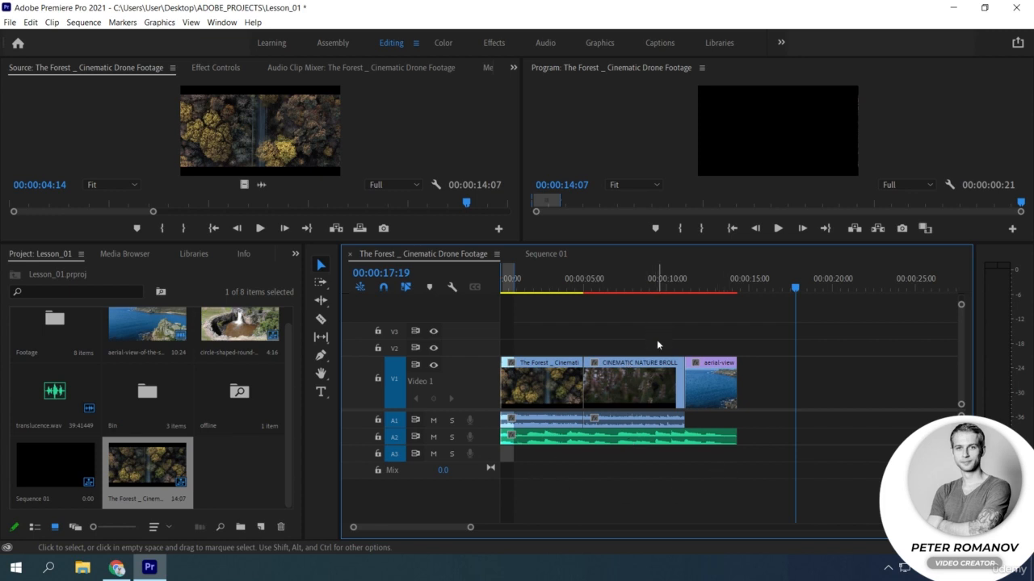
Try the CINEMATIC NATURE BROLL clip on higher video tracks up to V4 and return it to its original place on V1.
left_click_drag(650, 371, 747, 357)
left_click_drag(701, 287, 732, 289)
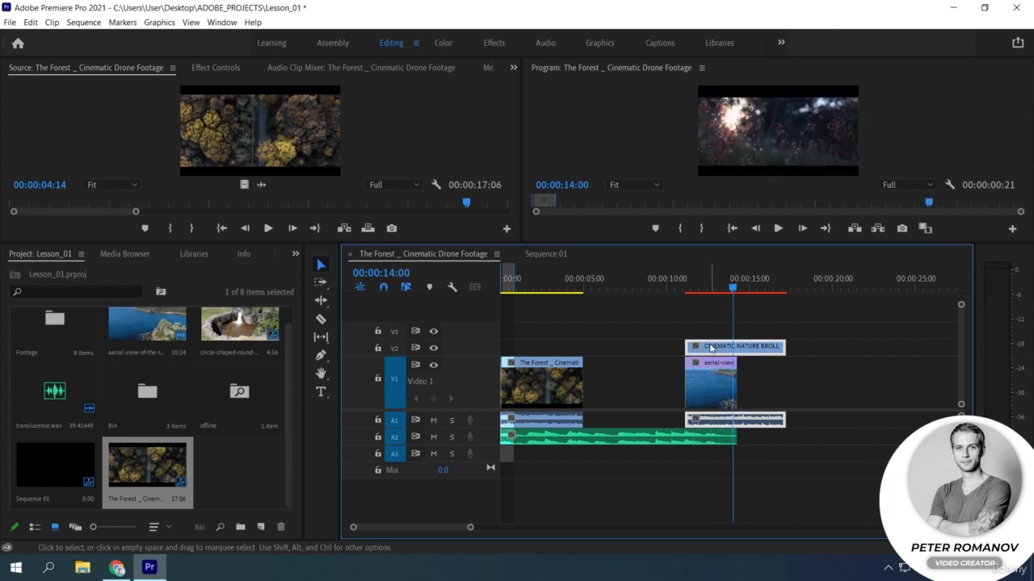
left_click_drag(710, 347, 623, 319)
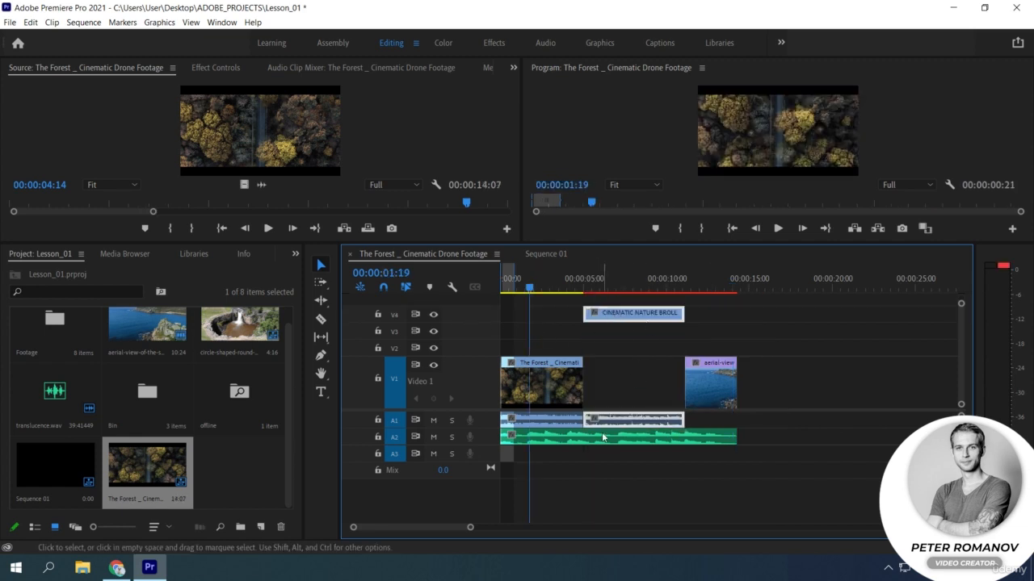
left_click_drag(632, 448, 610, 442)
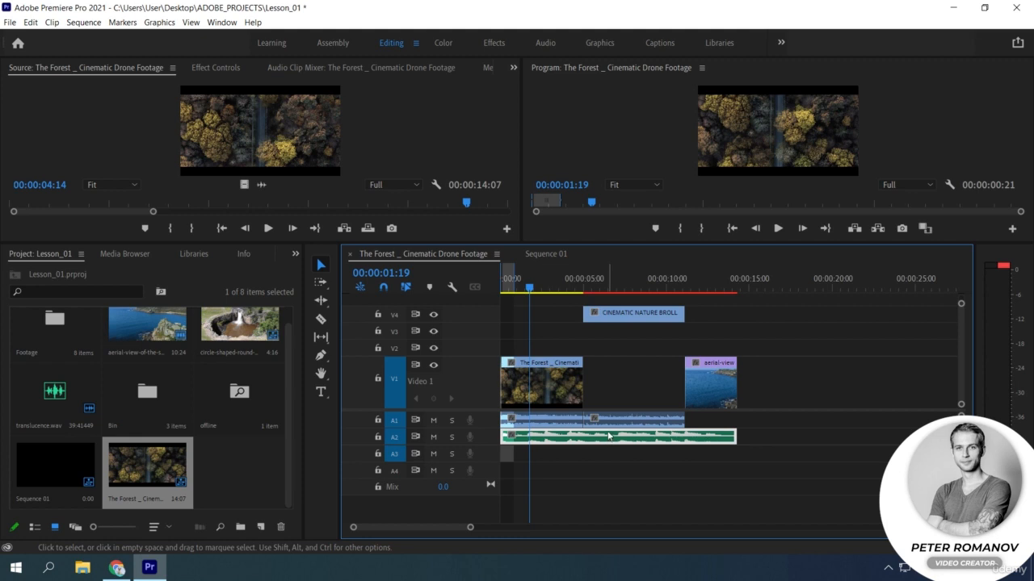
left_click_drag(626, 321, 628, 381)
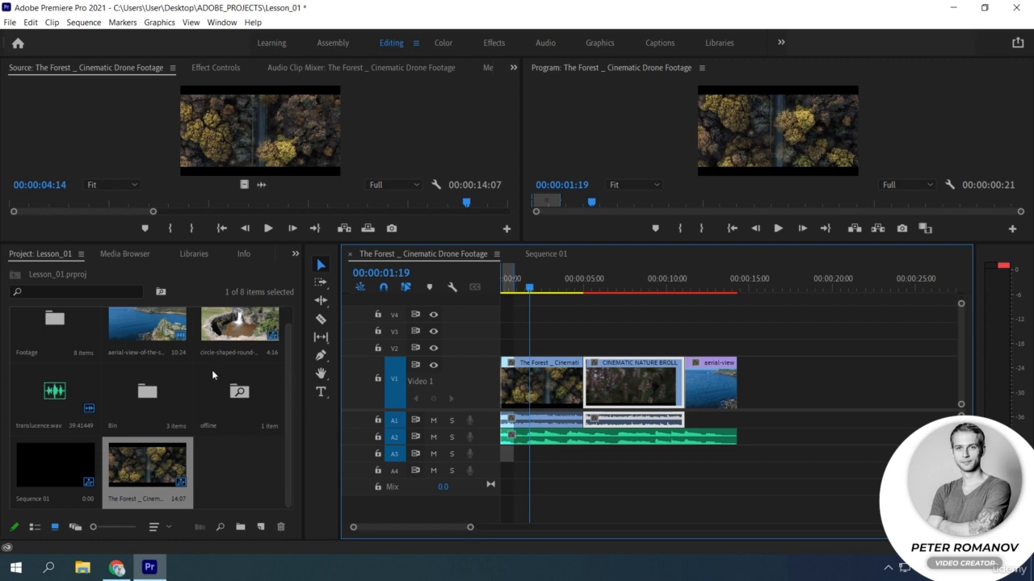
Adjust the width of the timeline's track header area and reduce the height of video track V1.
left_click_drag(501, 380, 532, 380)
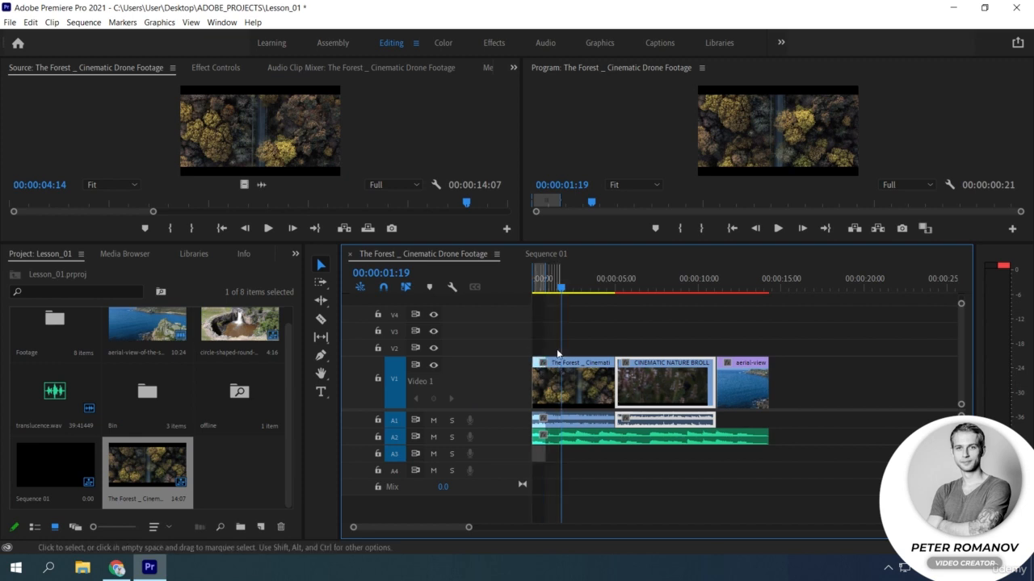
left_click_drag(557, 352, 511, 351)
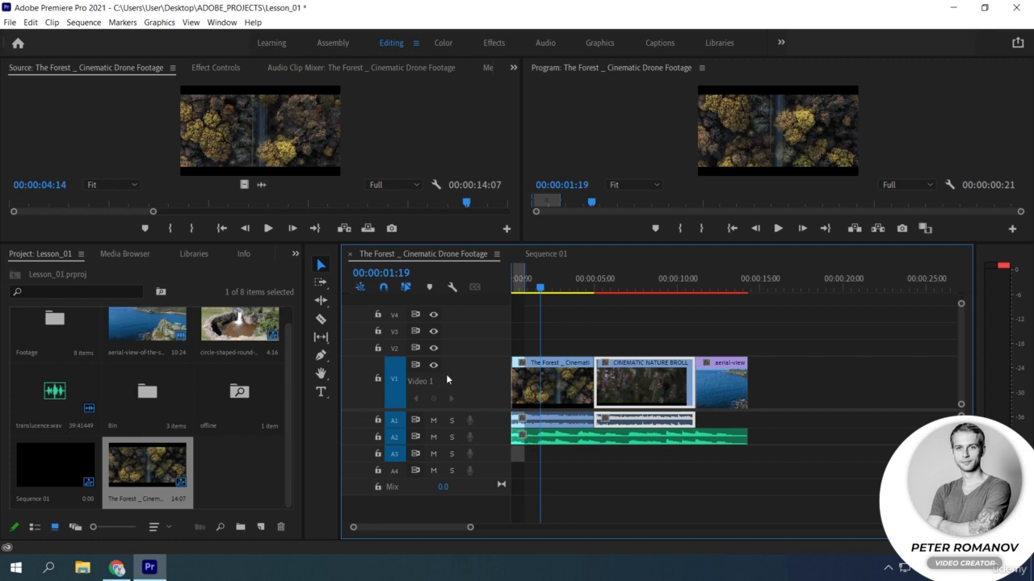
left_click_drag(466, 362, 468, 393)
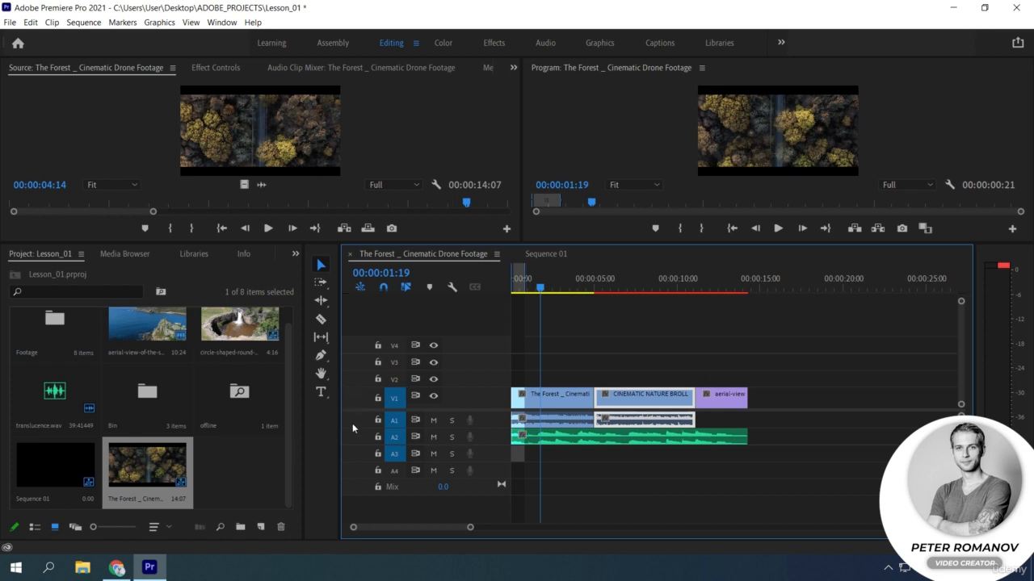
Toggle the output of video track V1 off and back on.
left_click(434, 396)
left_click(433, 395)
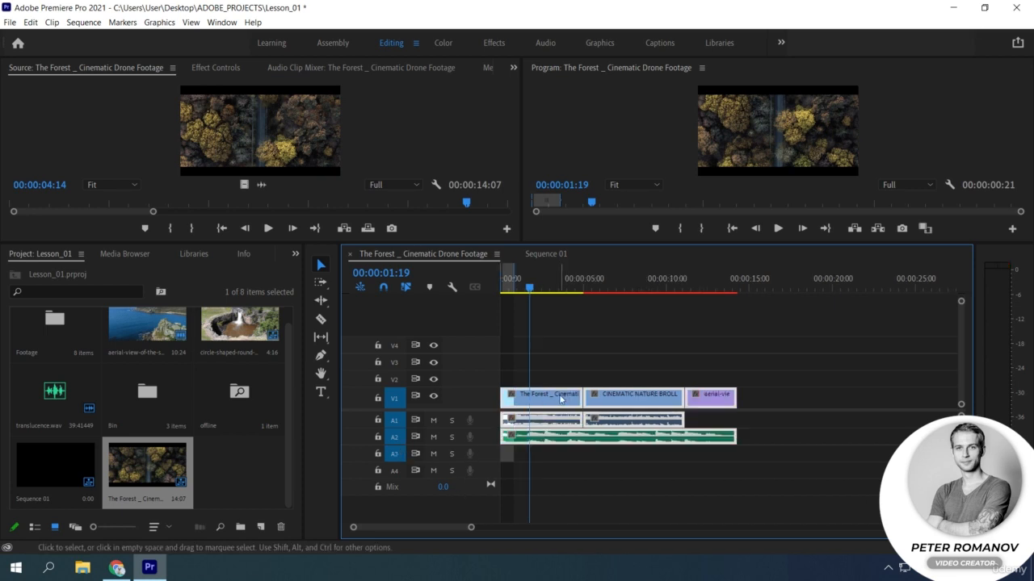
Shift all clips in the sequence together so they start at about 14 seconds, and play the emptied beginning.
left_click_drag(560, 399, 789, 401)
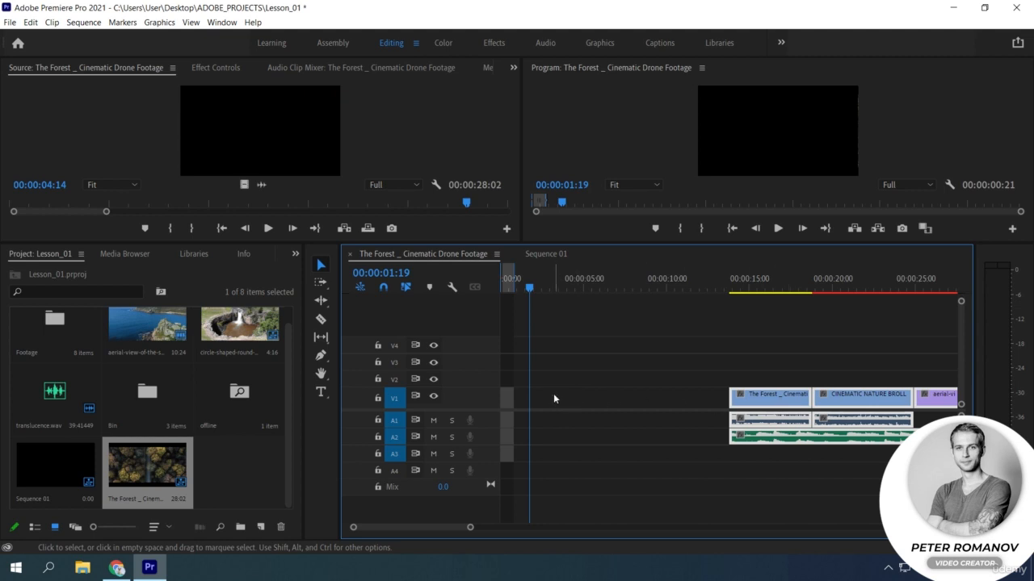
key("space")
Place the CINEMATIC NATURE BROLL - Namibian Forest HD clip near the start of V1 and A1, and delete it from the timeline.
left_click_drag(148, 392, 509, 399)
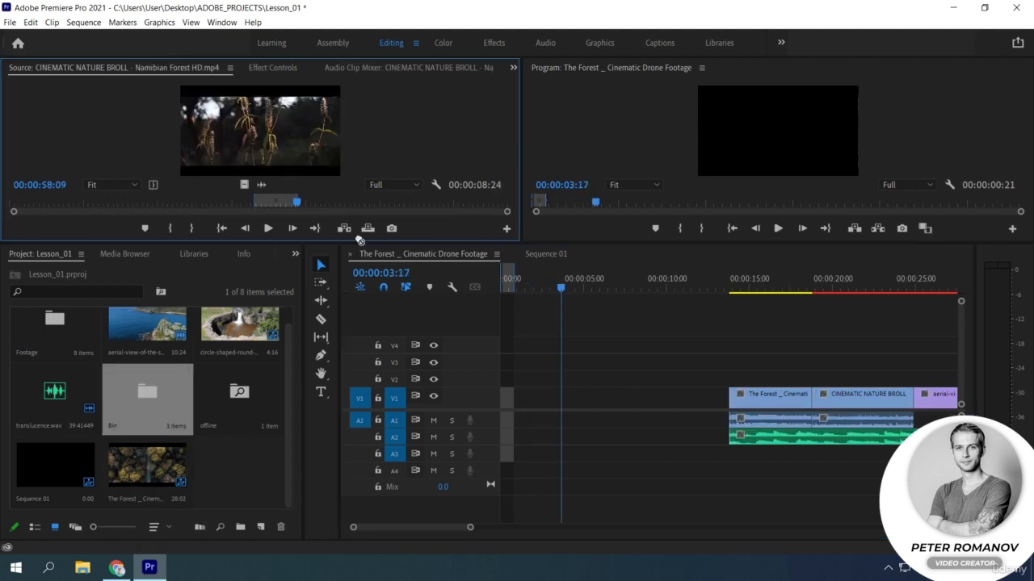
left_click(604, 395)
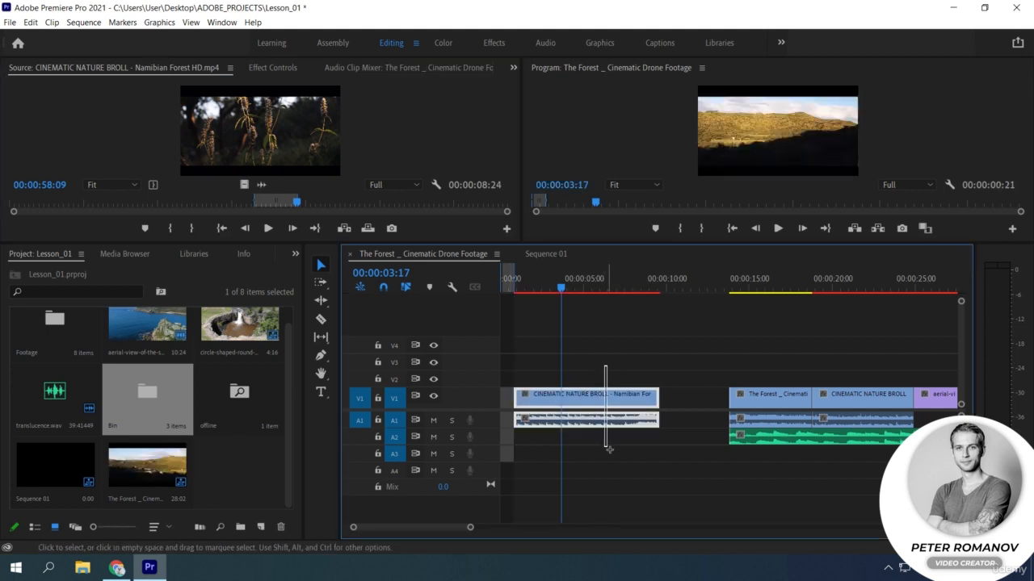
key("Delete")
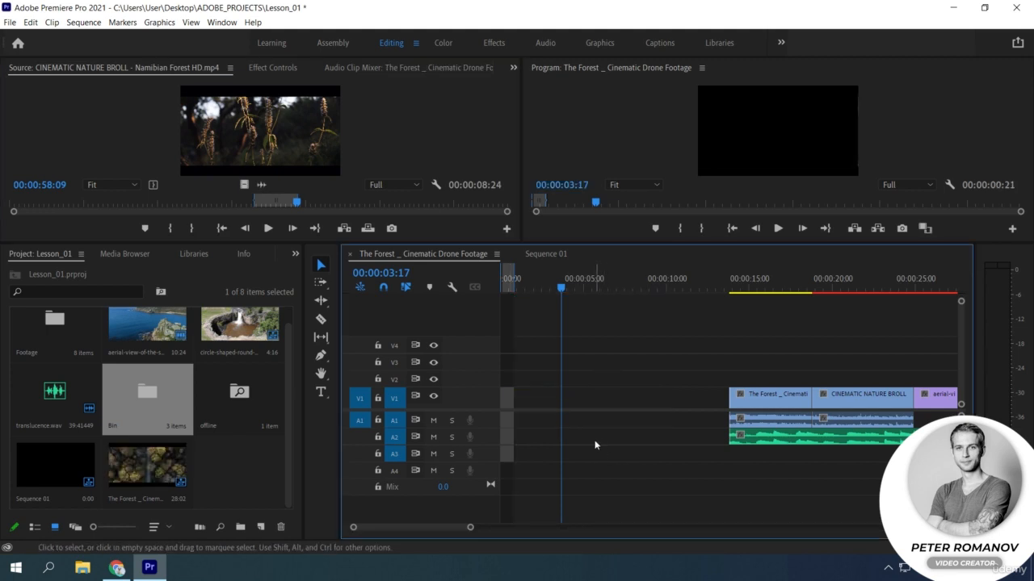
Insert the marked Namibian Forest source clip into the sequence with the Ignore Sequence Out Point option.
left_click(344, 229)
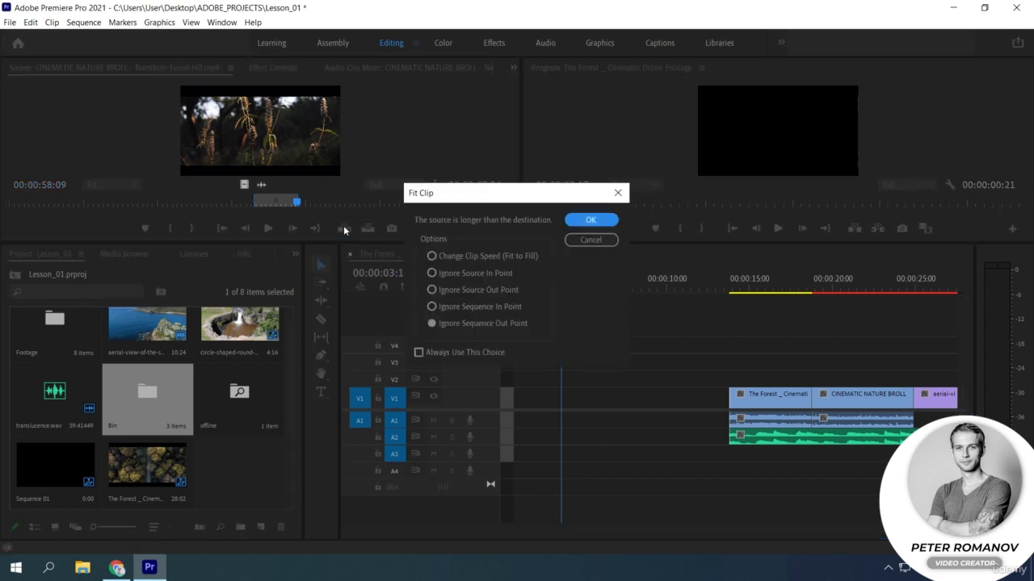
left_click(568, 223)
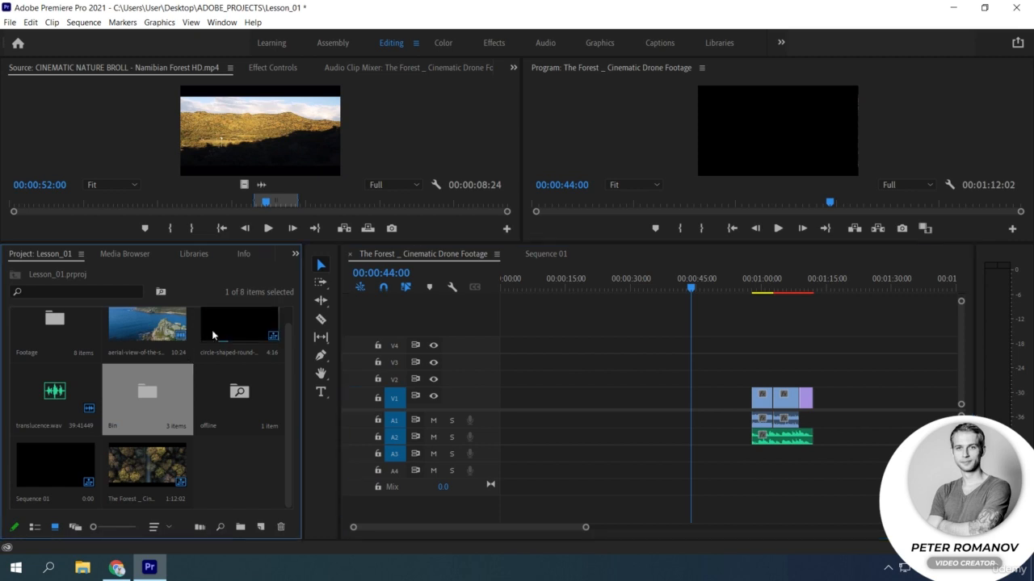
Modify the circle-shaped-round clip's audio channels to Mono format with 2 audio clips.
right_click(208, 326)
mouse_move(238, 138)
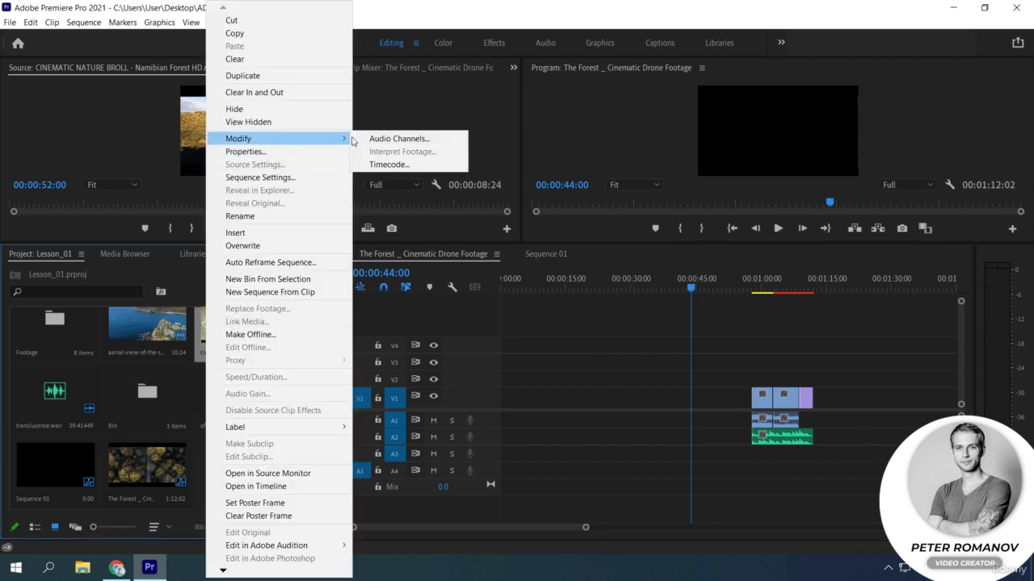
left_click(388, 133)
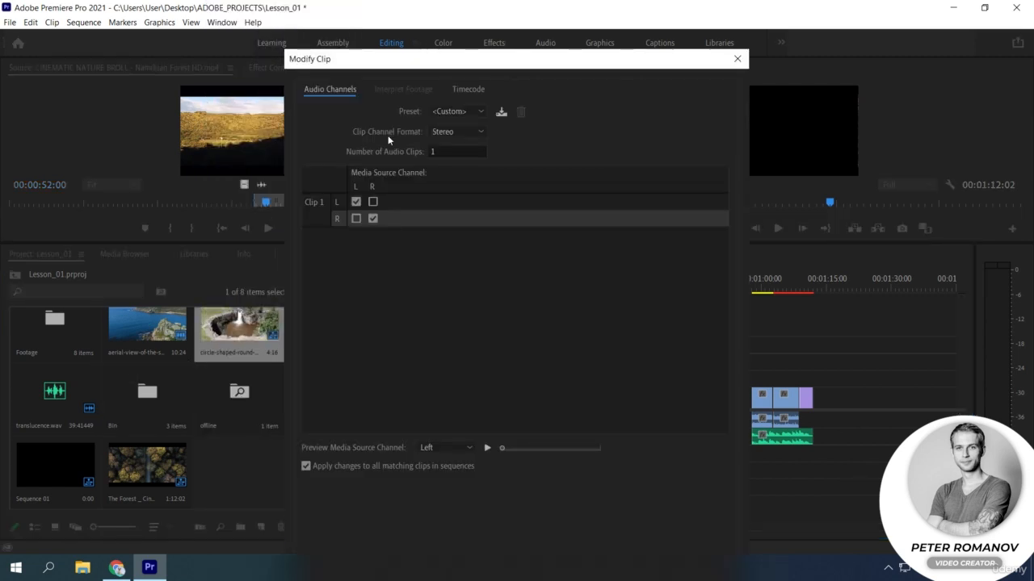
left_click(467, 132)
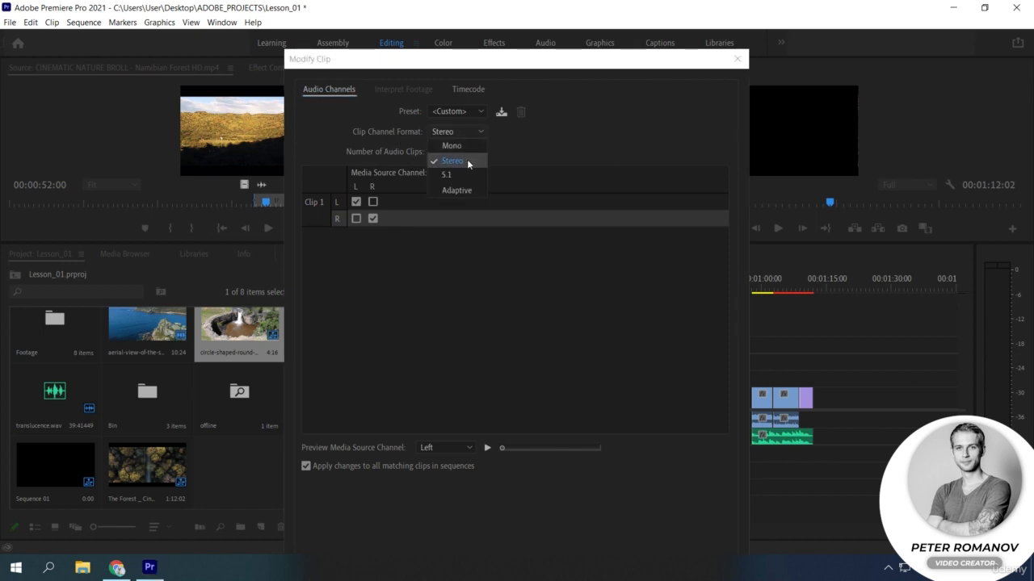
left_click(467, 160)
left_click(464, 153)
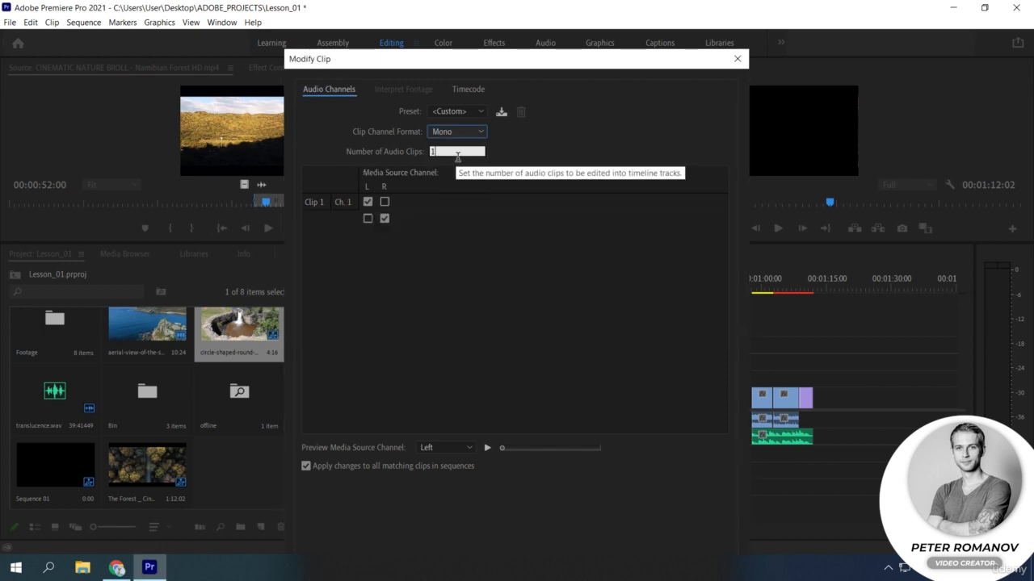
type("2")
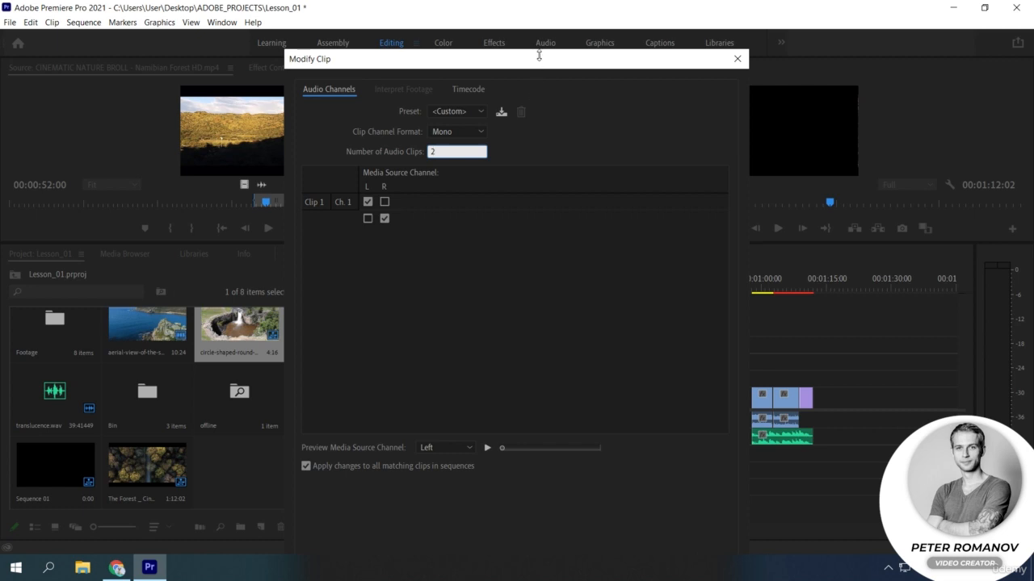
left_click_drag(525, 62, 525, 37)
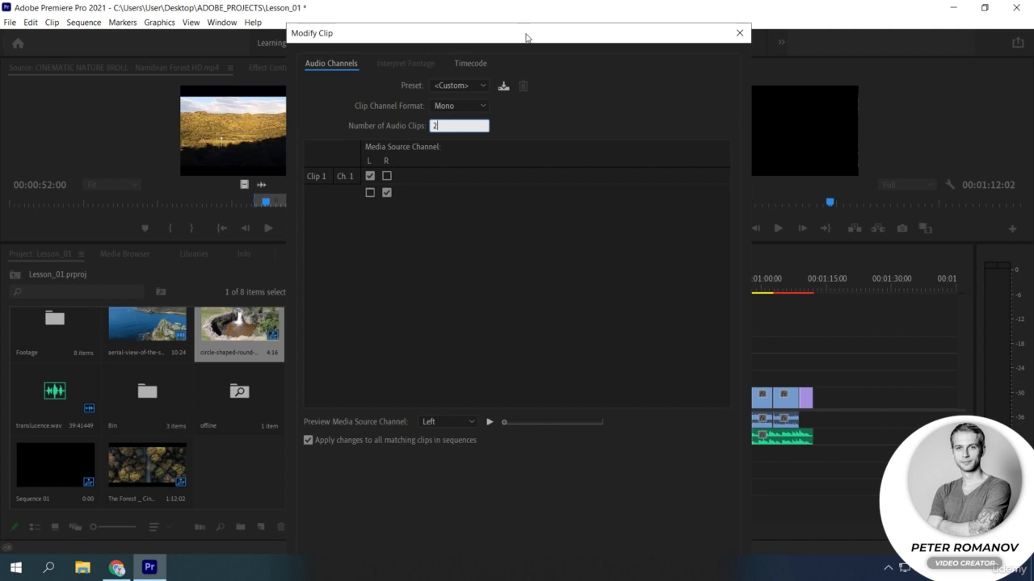
key("Return")
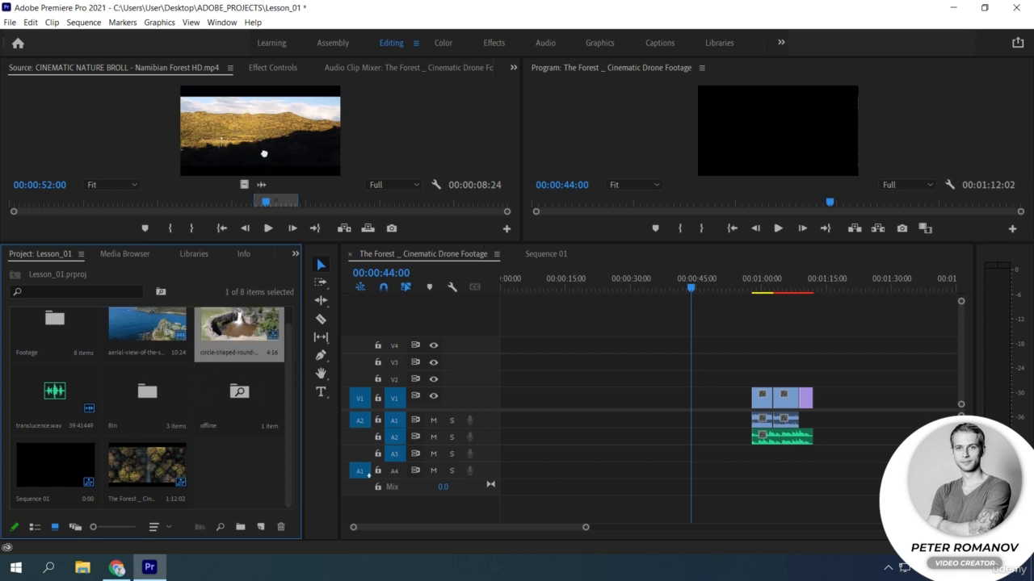
Place the circle-shaped-round clip at about 4 seconds on V1, with its mono audio clips on A1 and A4.
left_click_drag(263, 153, 261, 152)
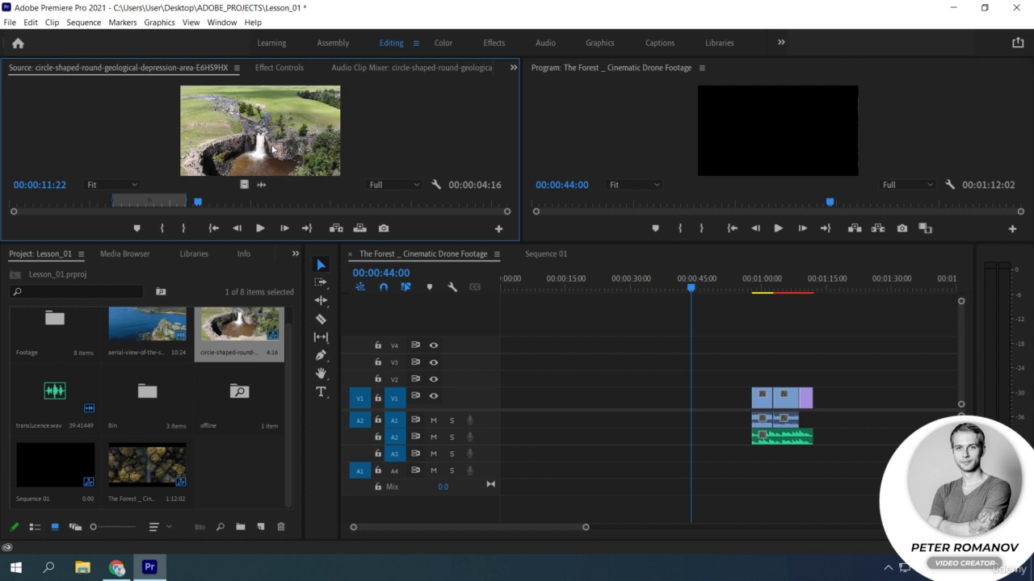
left_click_drag(273, 149, 533, 401)
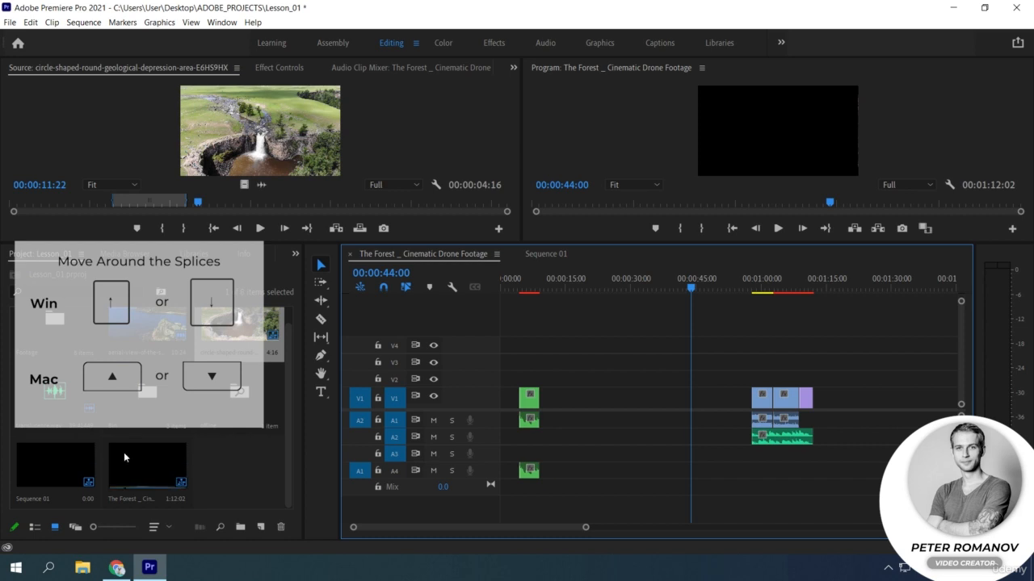
Place only the video of the aerial-view-of-the-scilly-isles clip on track V2 at 00:00:57:20, above the existing clips.
scroll(125, 458, "up", 1)
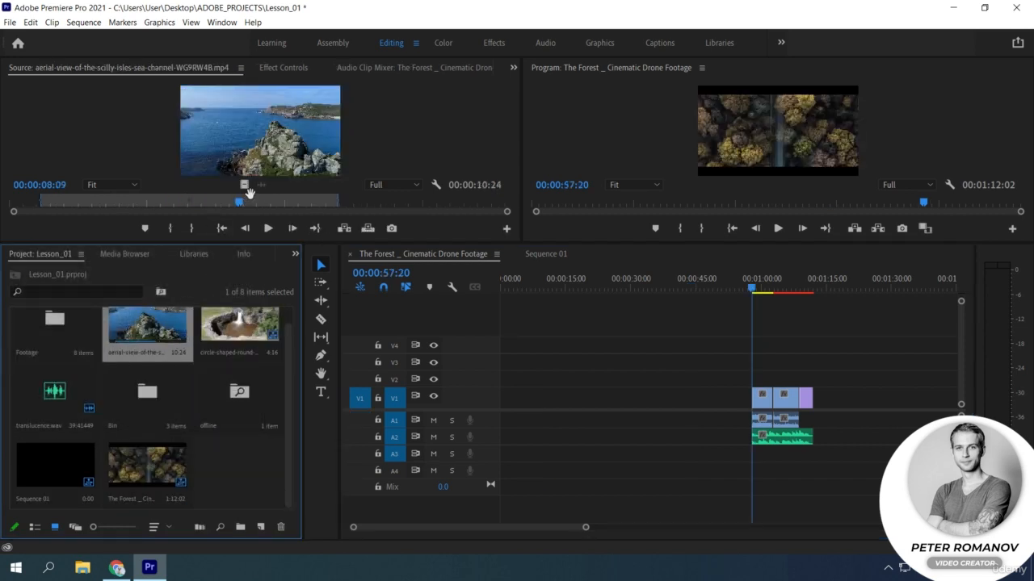
left_click_drag(244, 184, 756, 378)
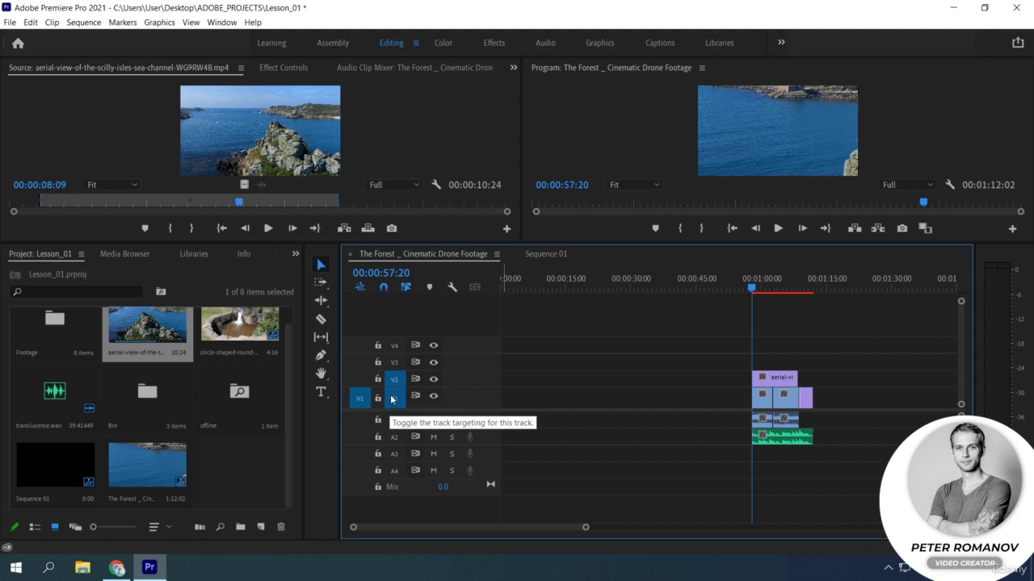
Step the playhead forward and backward through the edit points with tracks V1 and V2 both targeted.
key("space")
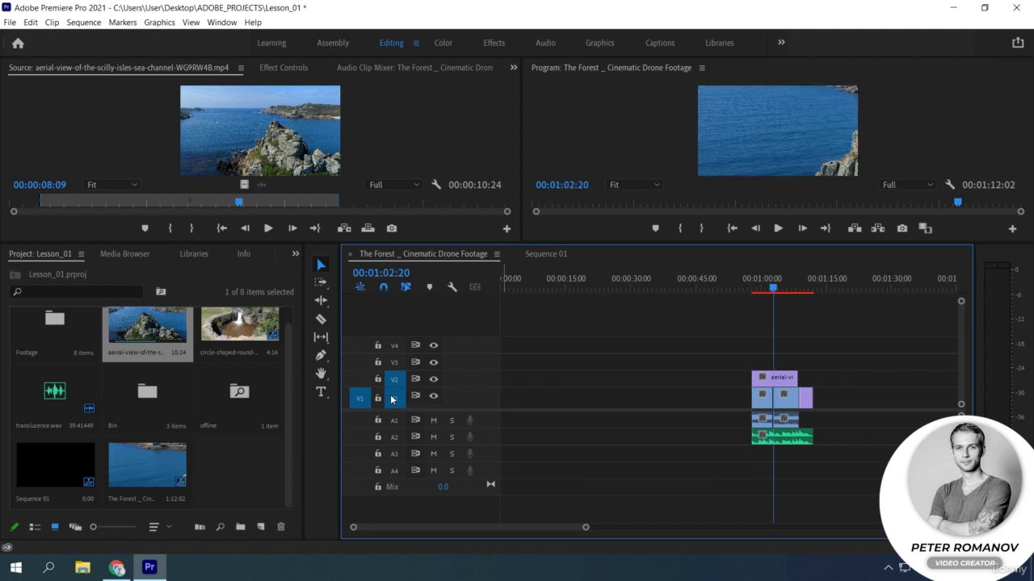
key("Down")
key("Down")
key("Up")
key("Up")
key("Up")
Target only track V1 and step the playhead through its edit points in both directions, ending at 00:01:12:02.
left_click(394, 399)
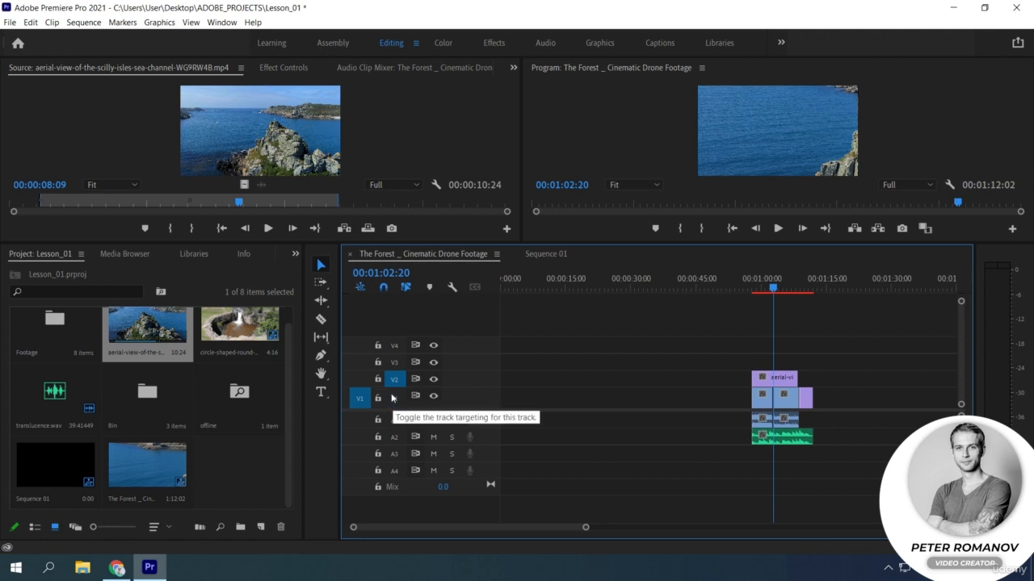
left_click(394, 382)
key("Down")
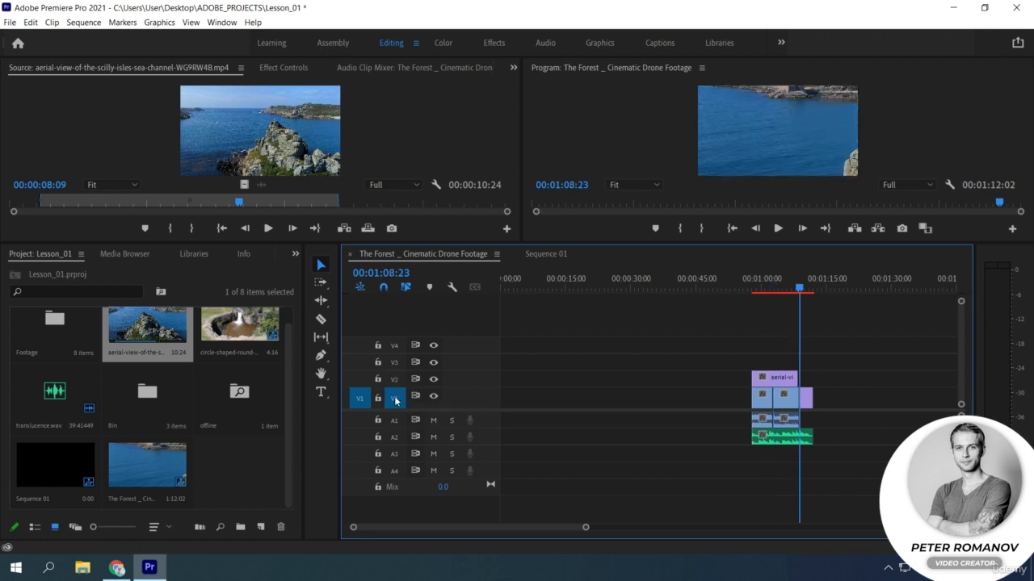
key("Up")
key("Up")
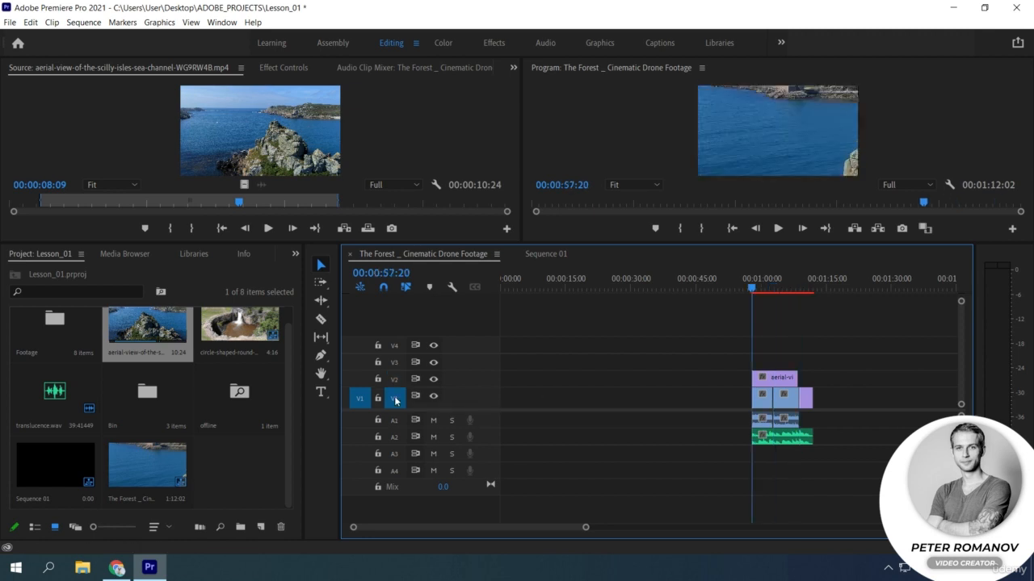
key("Down")
key("Down")
key("Down")
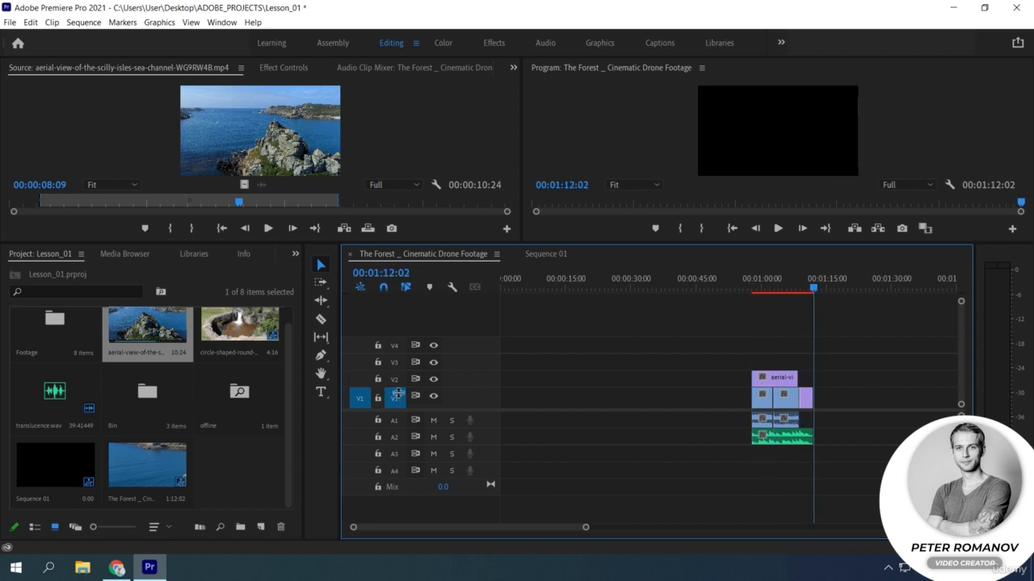
Switch the targeting to track V2 only and step the playhead between that track's edit points.
left_click(394, 382)
key("Up")
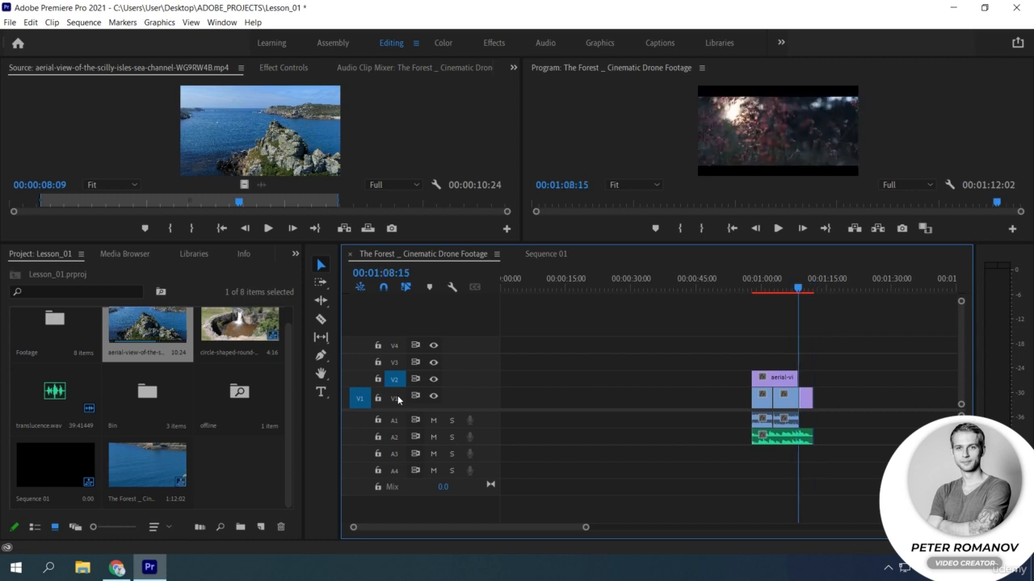
key("Up")
key("Down")
key("Up")
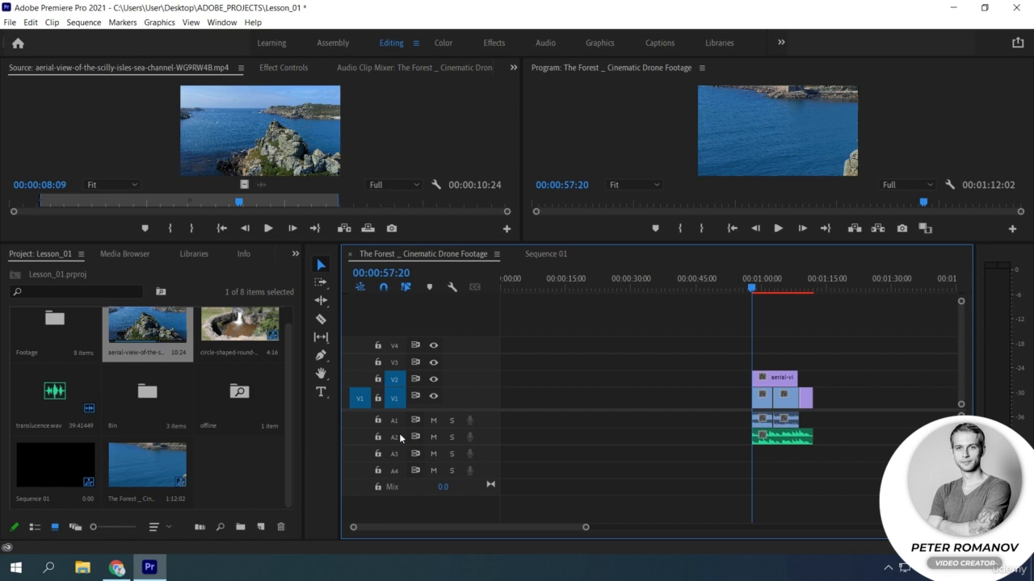
Remove V1 from the targeted tracks and jump forward through the edit points of all tracks to 00:01:12:02.
left_click(395, 399)
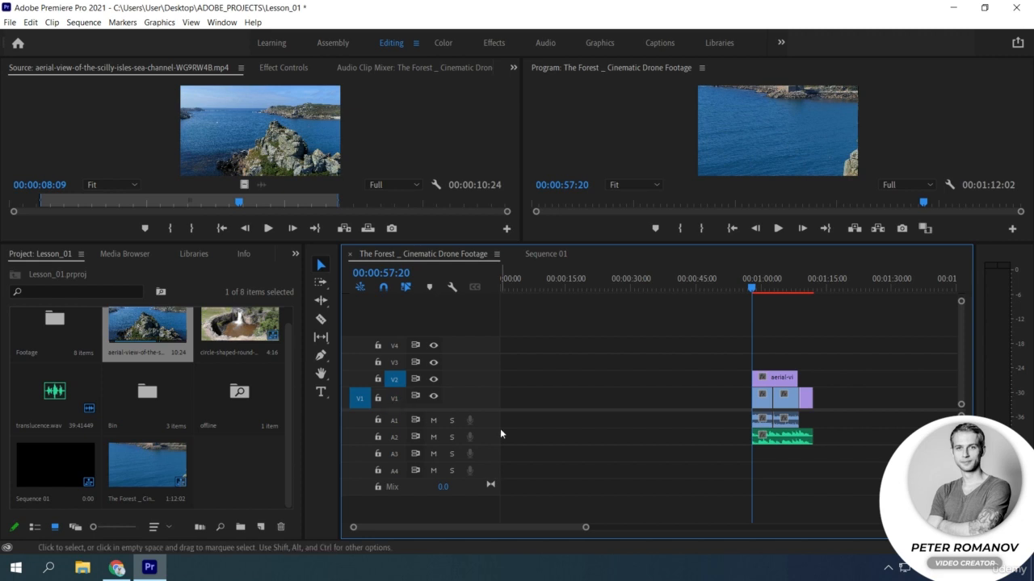
key("shift+Down")
key("shift+Down")
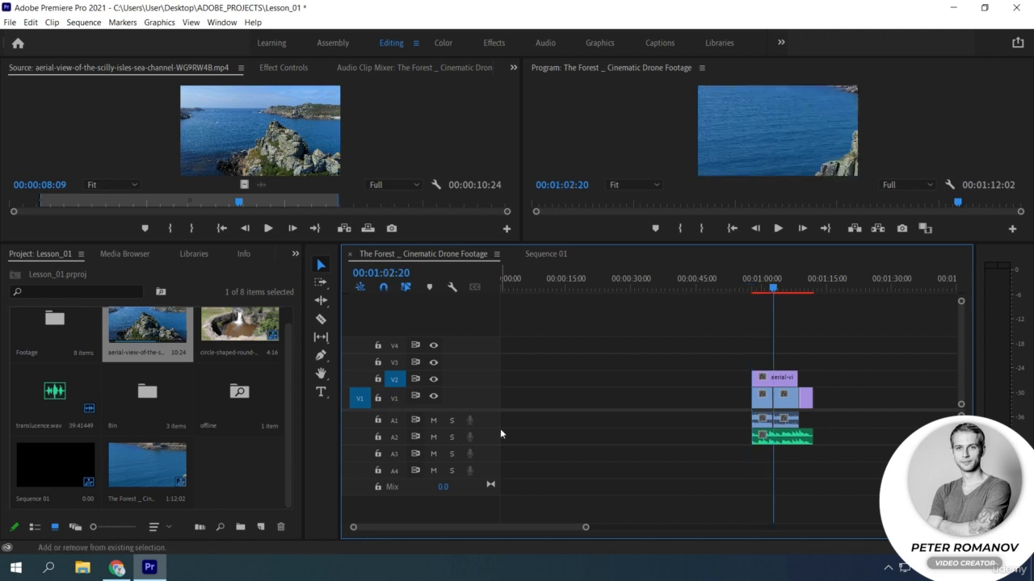
key("shift+Down")
key("shift+Down")
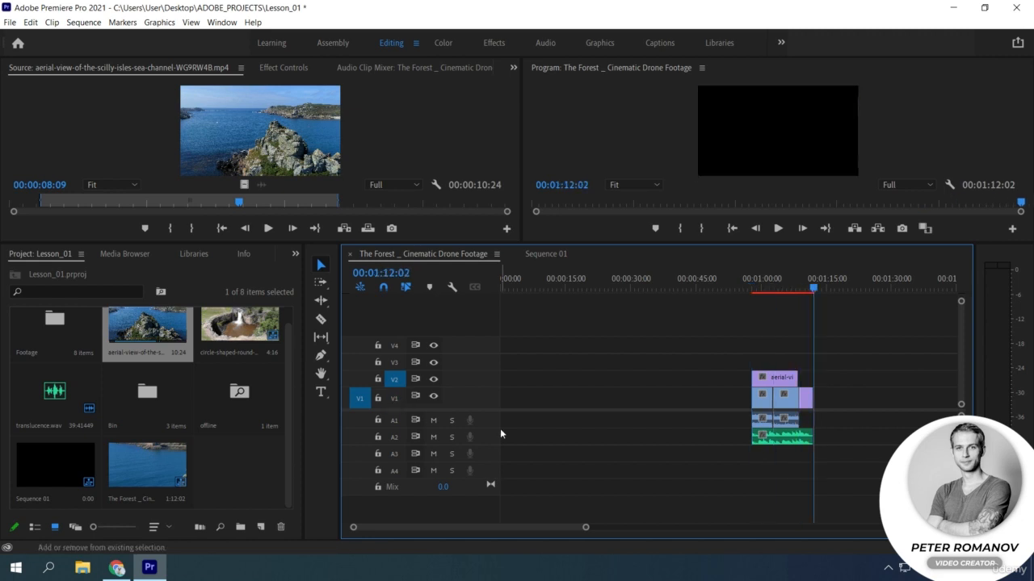
Jump the playhead back through the edit points of all tracks to the start of the clips at 00:00:57:20.
key("shift+Up")
key("shift+Up")
key("Up")
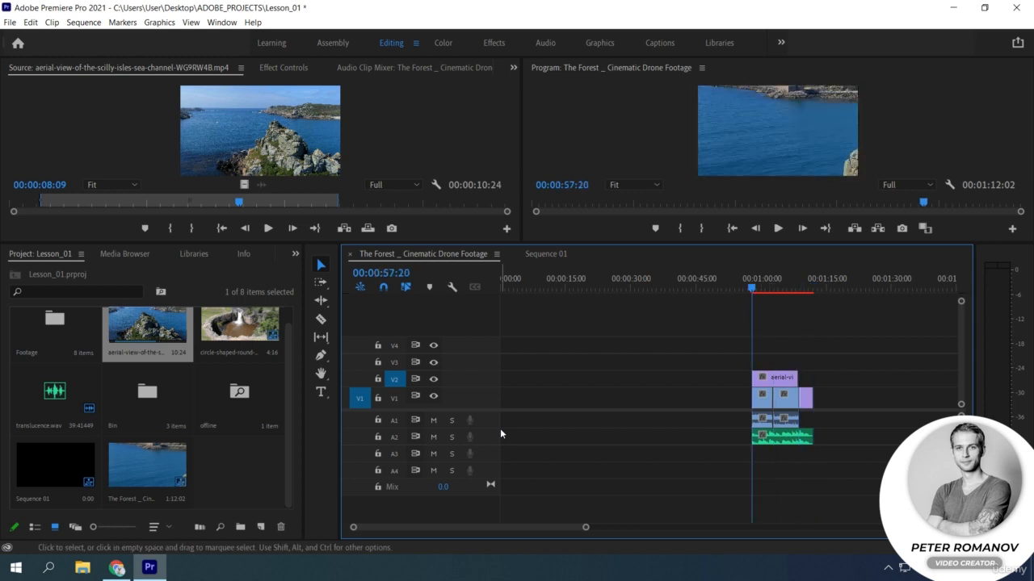
key("Down")
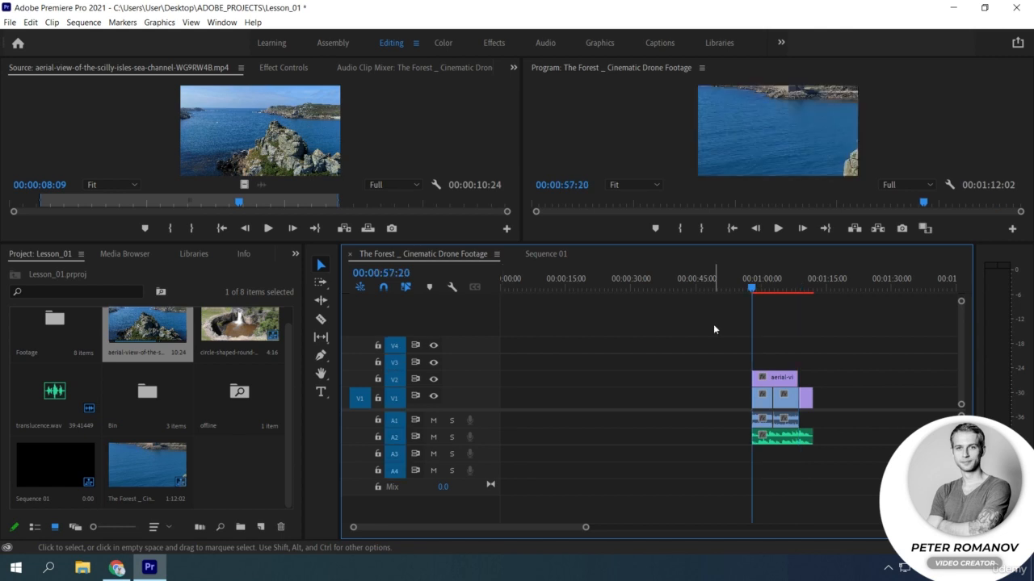
Untarget all audio tracks together, target only A2, and retarget all audio tracks at once.
left_click(398, 436, "shift")
left_click(396, 434)
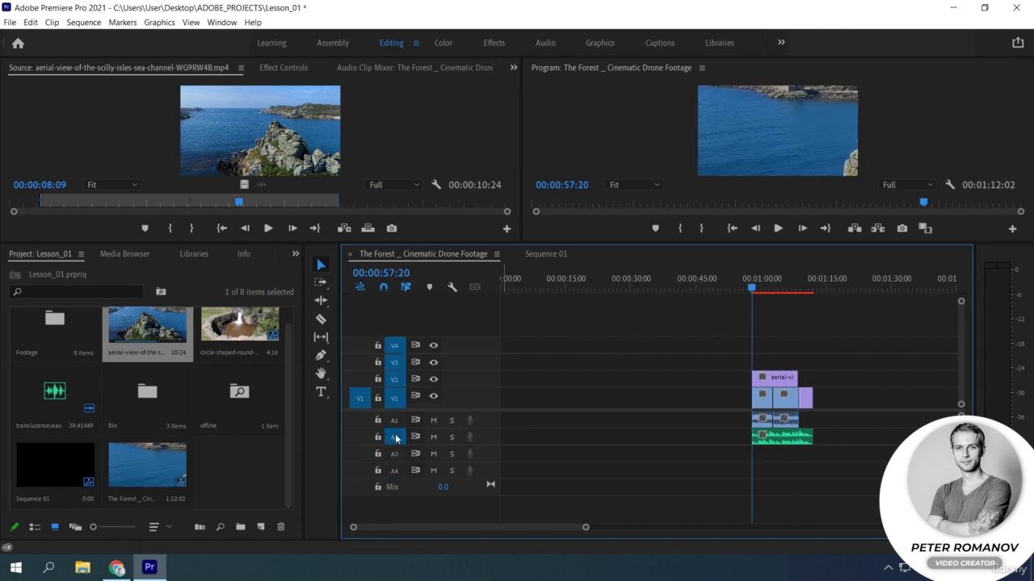
left_click(395, 436, "shift")
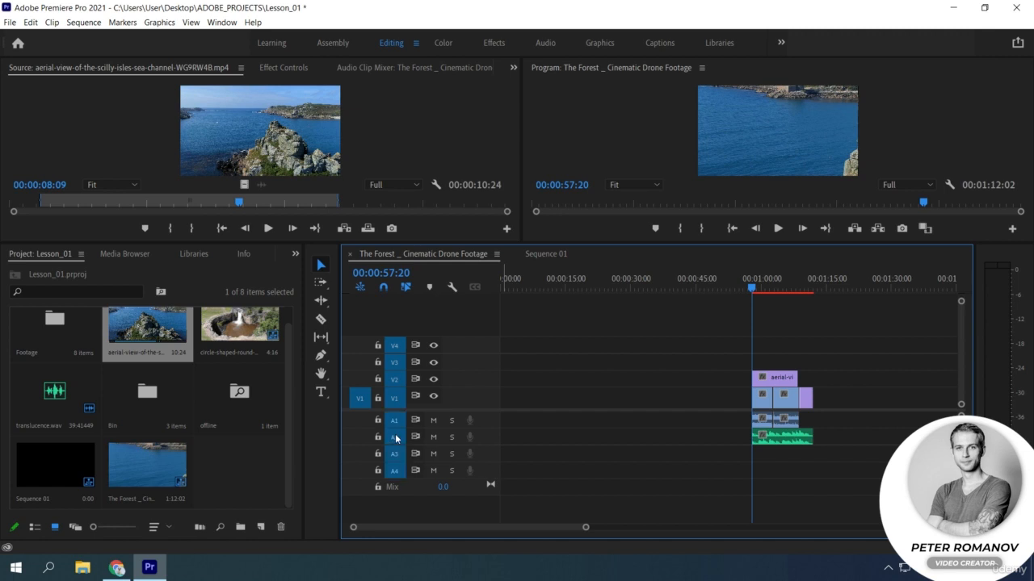
Lock and unlock track V2, all video tracks together, and audio track A3.
left_click(378, 380)
left_click(378, 380, "shift")
left_click(378, 379, "shift")
left_click(378, 454)
left_click(378, 454)
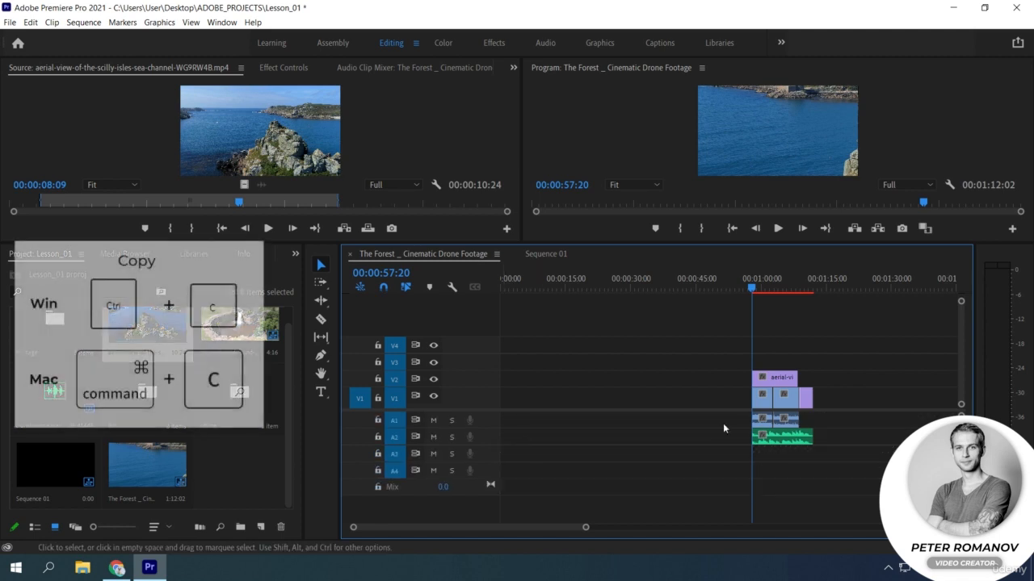
Copy the first clip on V1 with its A1 audio and paste it at 00:01:17:12.
left_click_drag(733, 393, 762, 421)
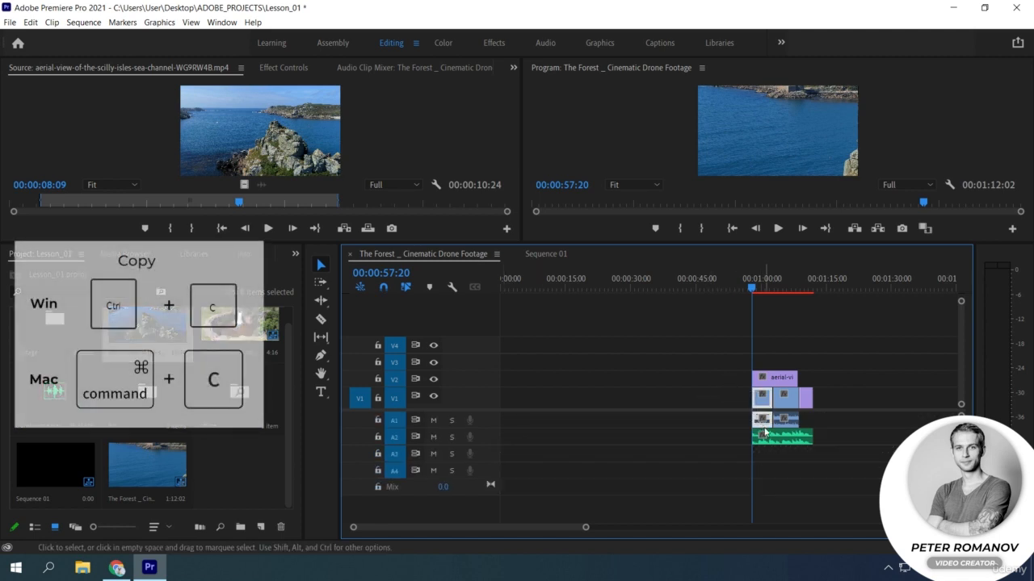
left_click(812, 288)
left_click_drag(813, 287, 812, 287)
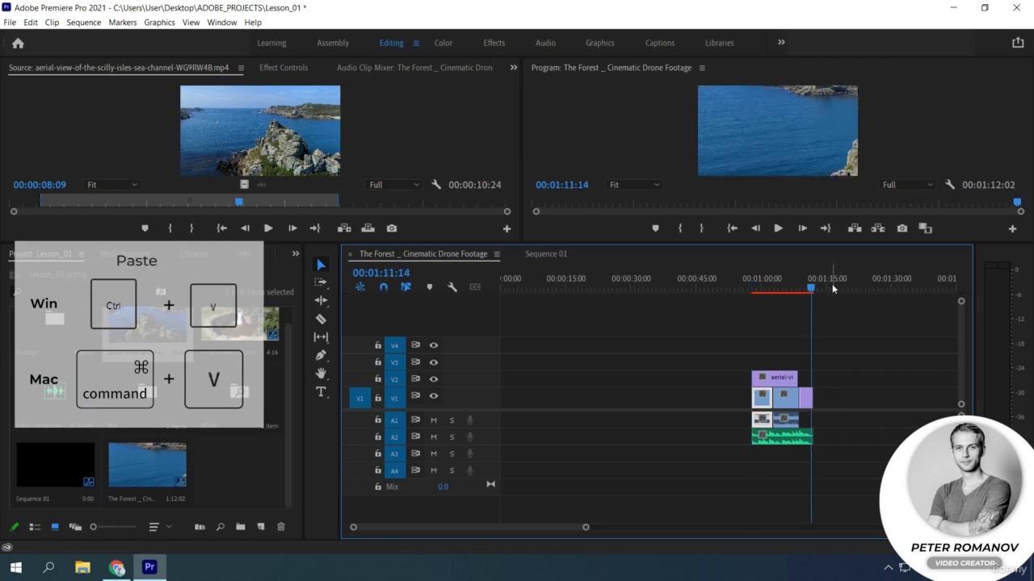
left_click(836, 288)
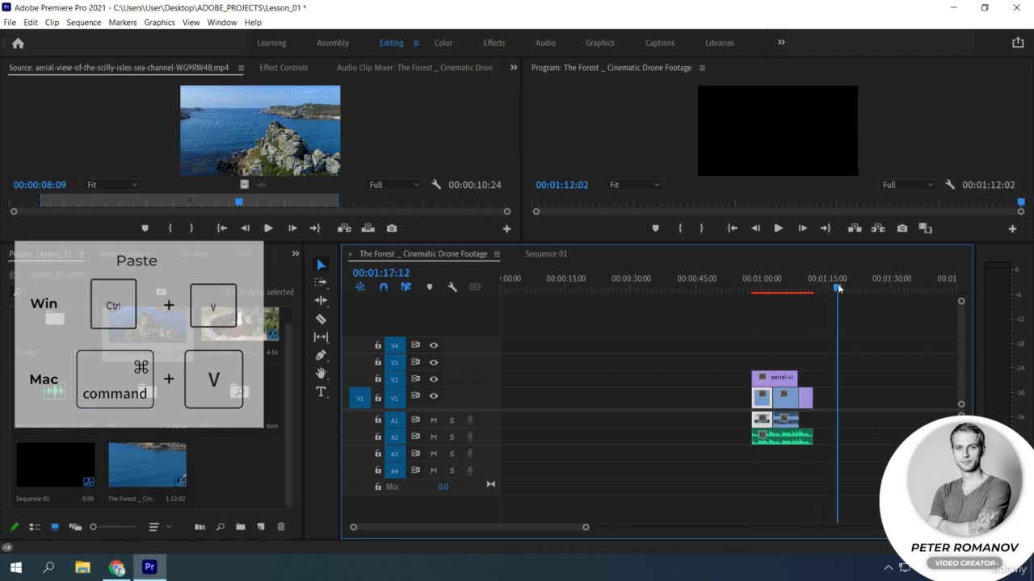
key("ctrl+v")
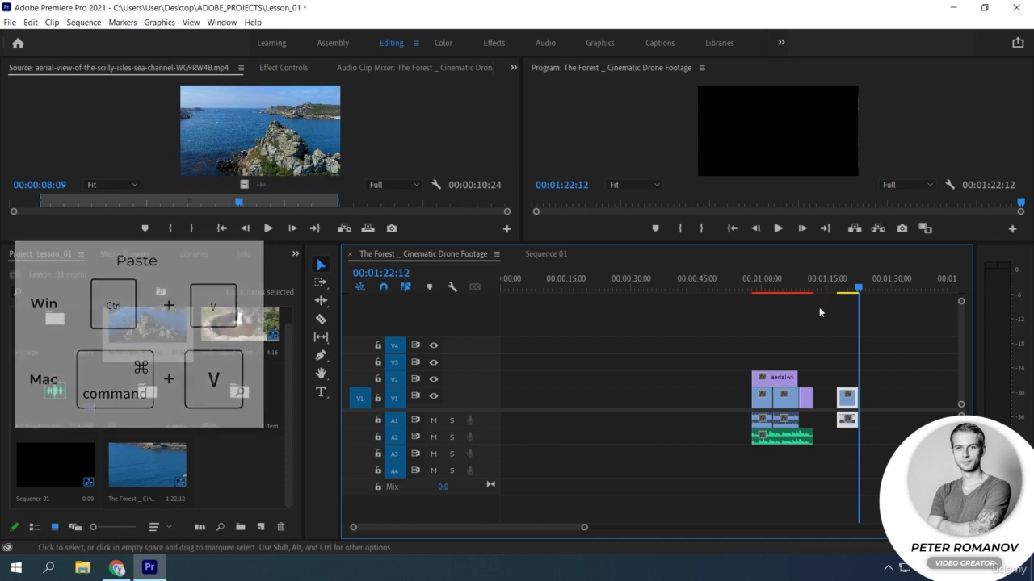
Untarget tracks V1 and V2 and paste the copied clip onto V3 at 00:01:22:12.
left_click(396, 399)
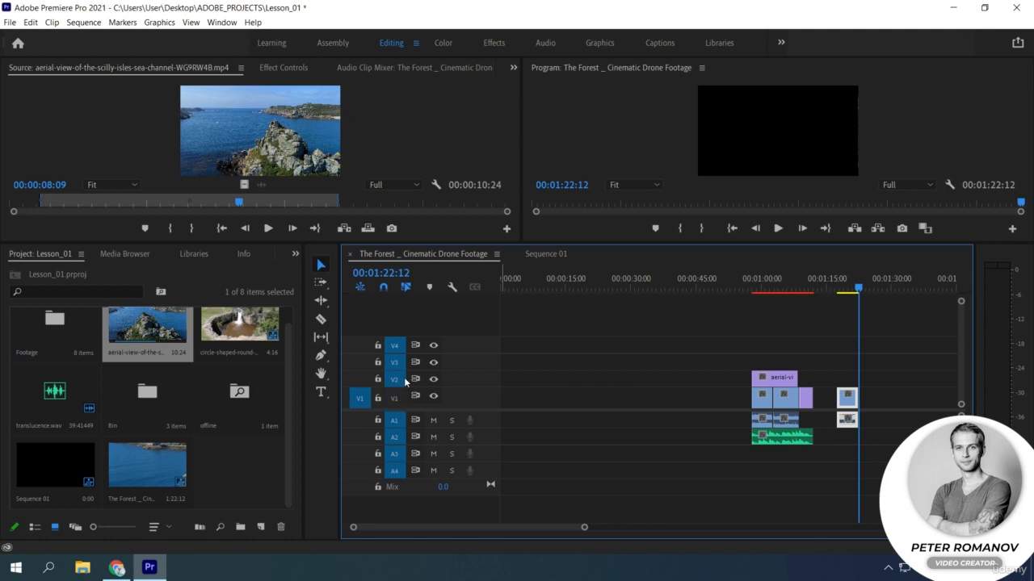
left_click(398, 379)
key("period")
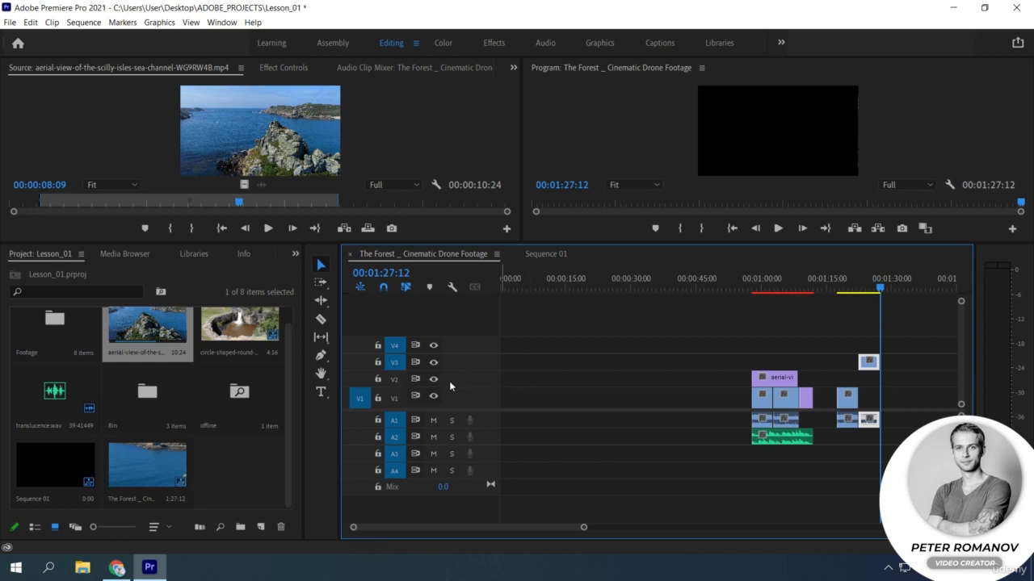
Paste the copied clip above the existing clips at 00:01:00:11, undo the paste, and move the playhead to 00:00:53:15.
left_click(764, 284)
key("ctrl+v")
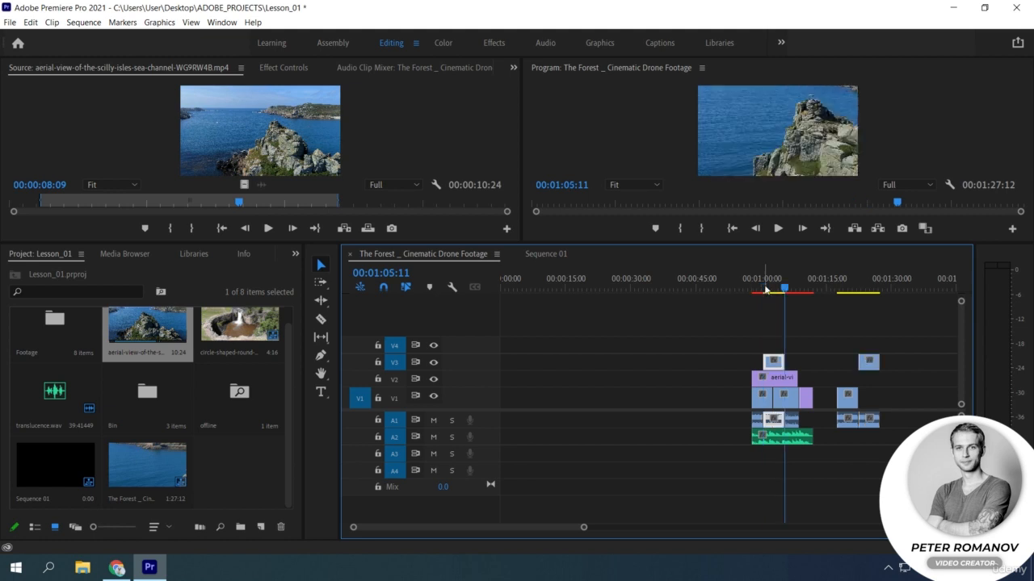
key("ctrl+z")
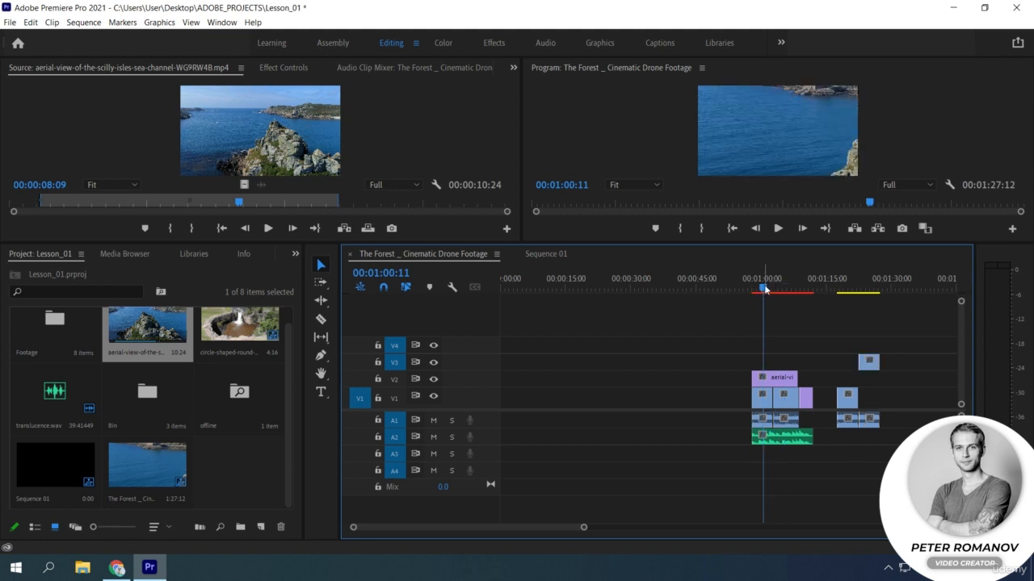
left_click_drag(764, 291, 733, 297)
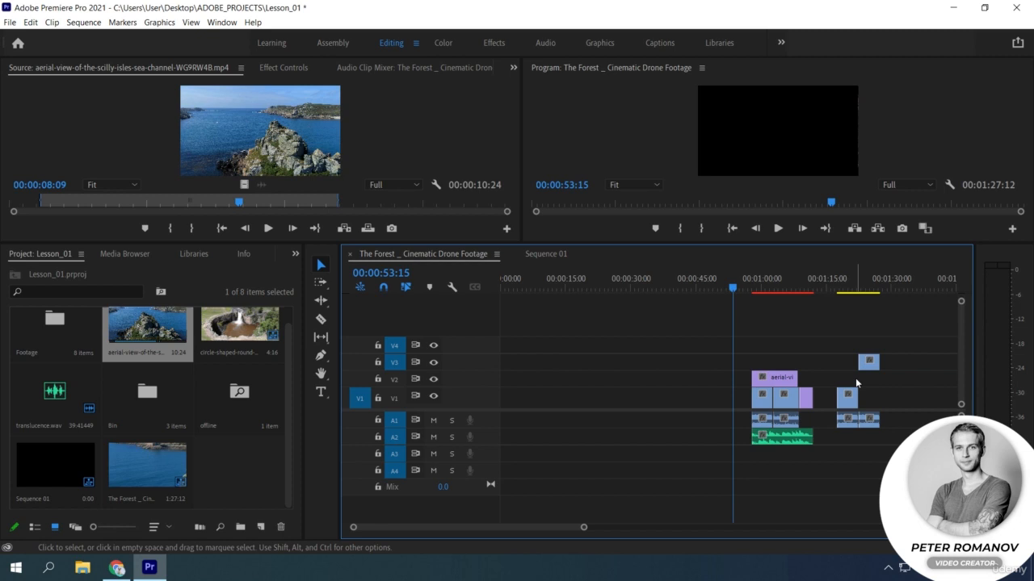
Delete the pasted clip copies and move all remaining clips to the start of the sequence.
left_click_drag(909, 436, 842, 348)
key("Delete")
left_click_drag(869, 454, 525, 388)
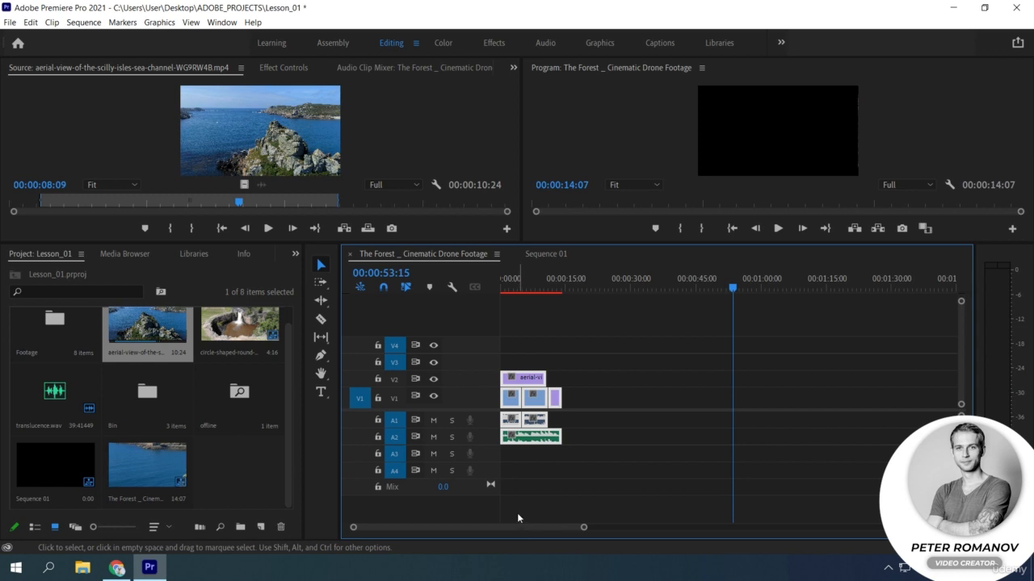
Lock video track V1 and unlock it again.
left_click(379, 400)
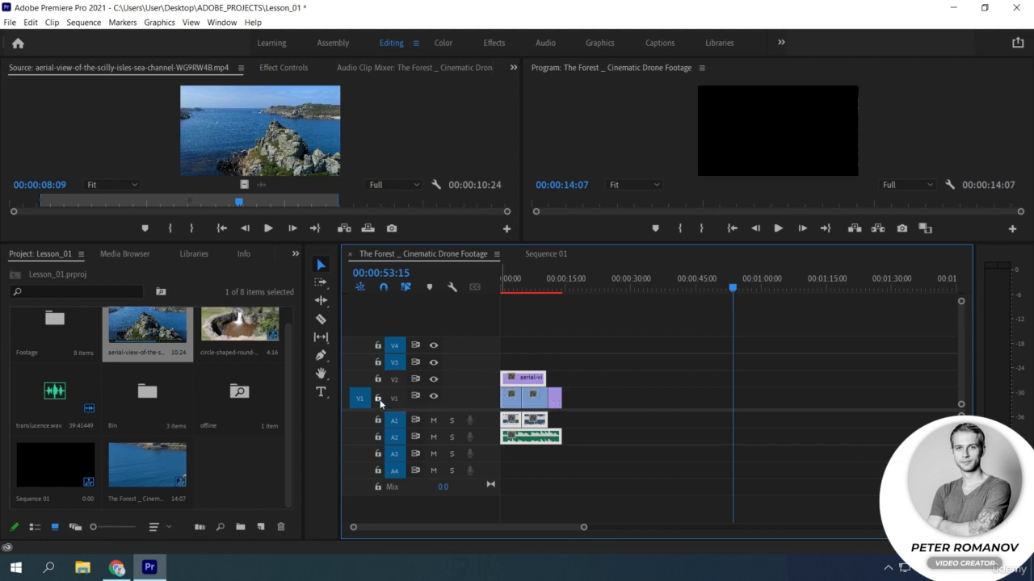
left_click(379, 399)
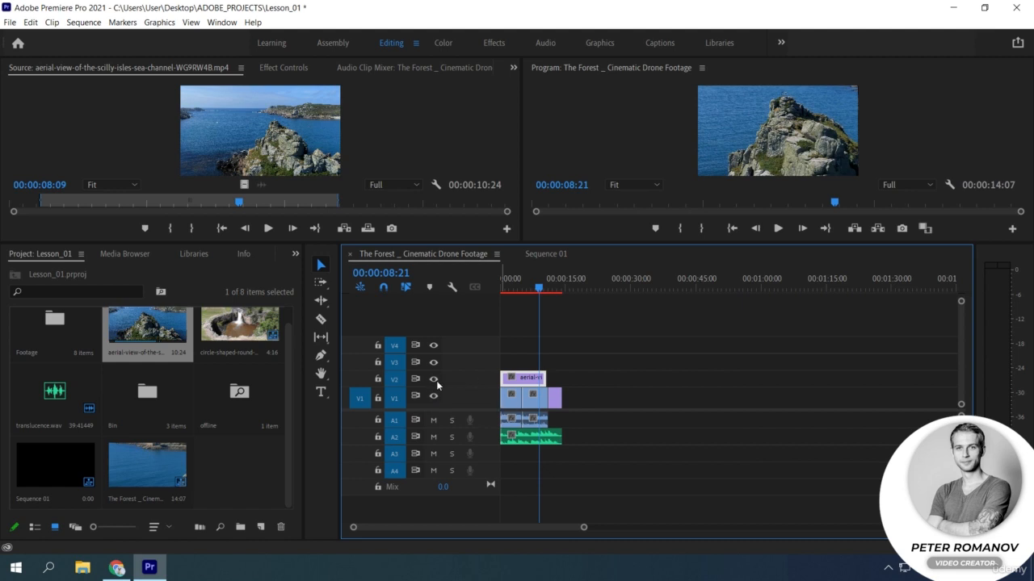
Toggle the output of track V2 off and on, scrubbing to 00:00:06:05 while it is hidden, and leave it shown.
left_click(435, 380)
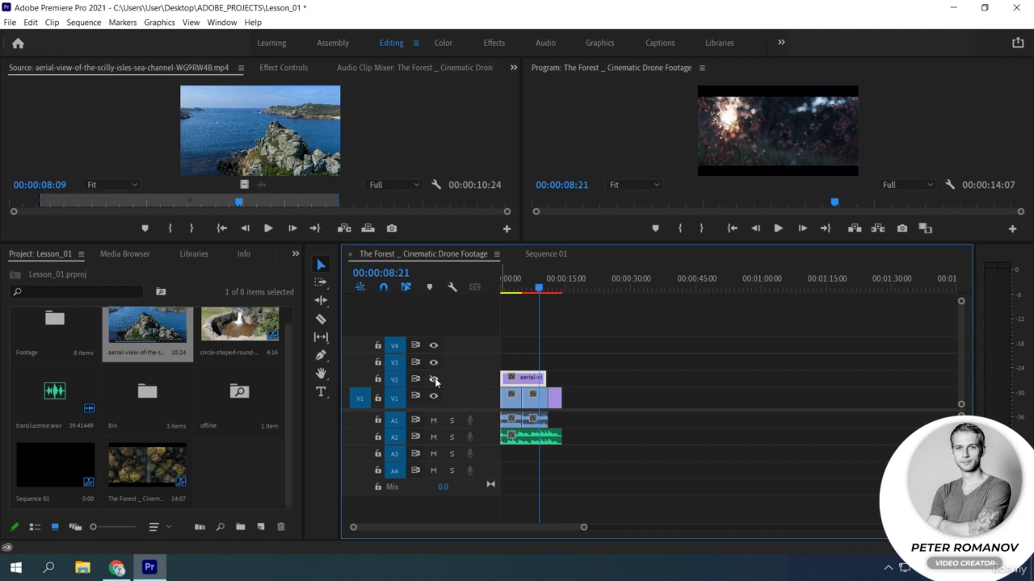
left_click(434, 380)
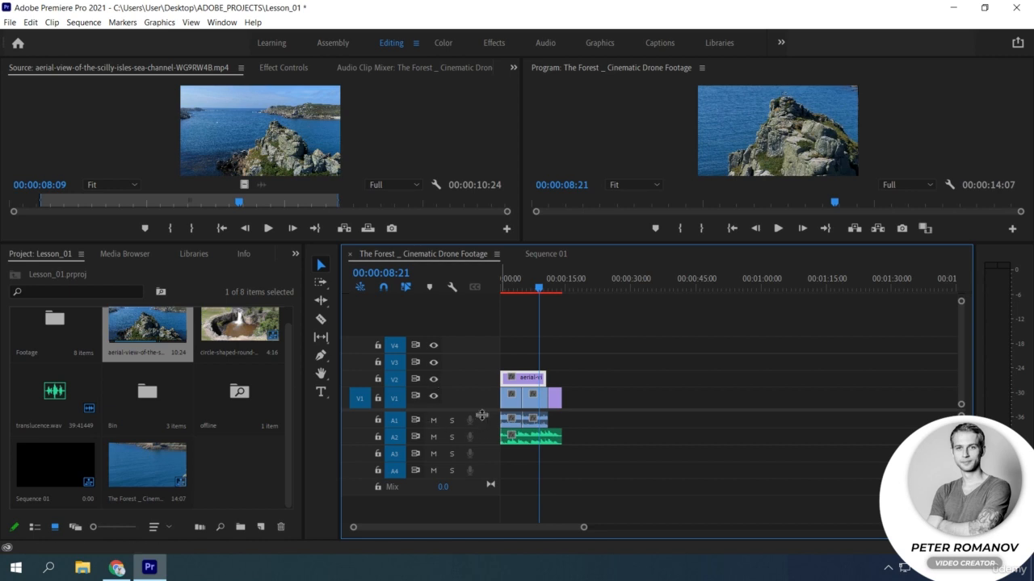
left_click(433, 379)
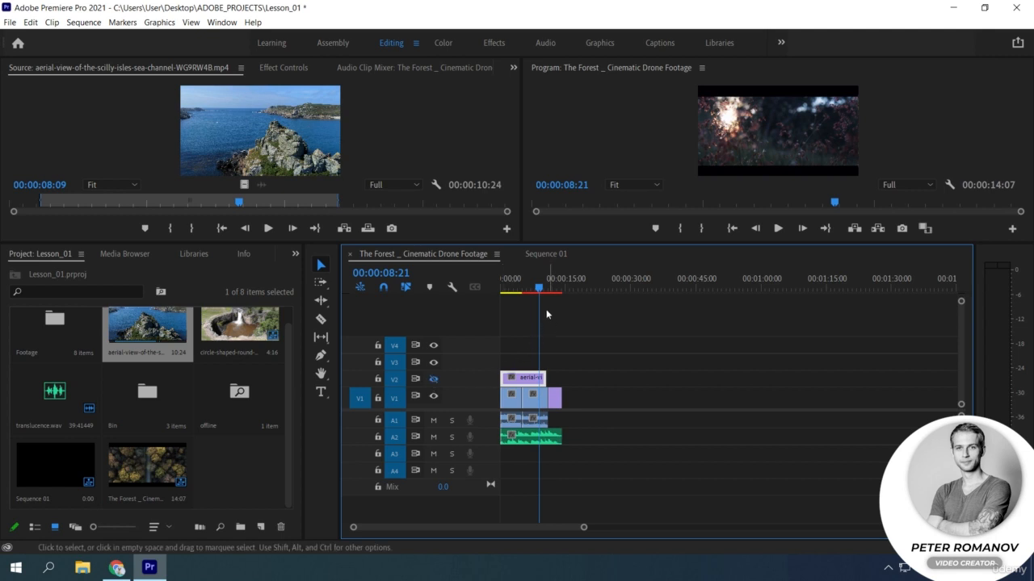
mouse_move(538, 287)
left_mouse_down()
mouse_move(515, 291)
mouse_move(527, 289)
left_mouse_up()
left_click(434, 379)
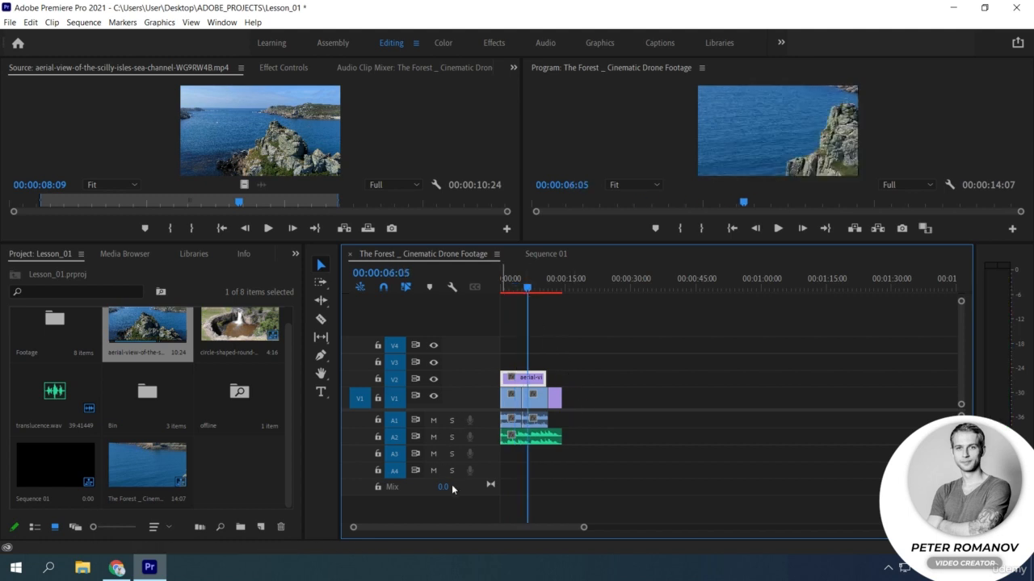
Mute and unmute audio track A1, mute A2 instead, and play the sequence briefly from near its start.
left_click(433, 421)
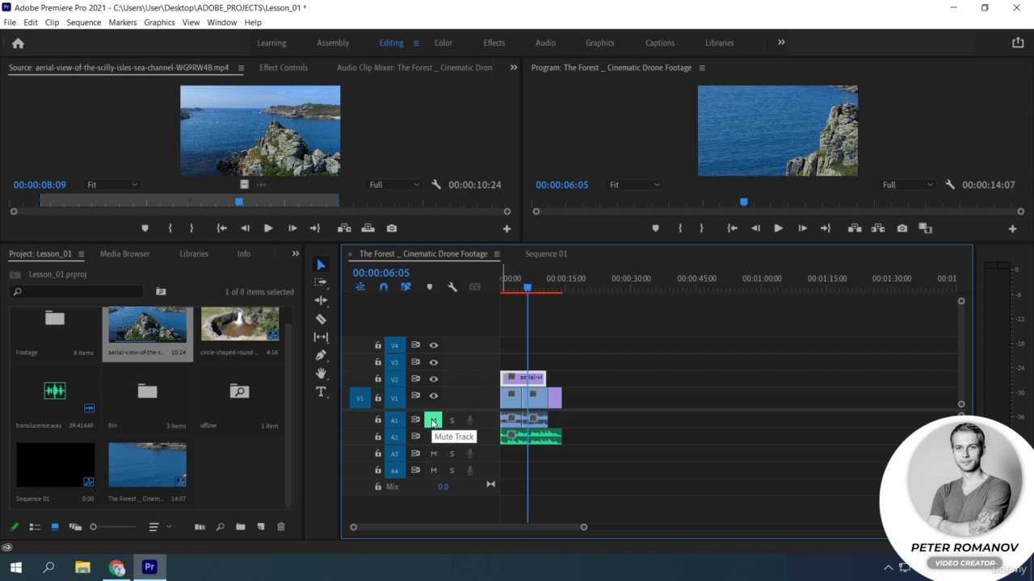
left_click(433, 421)
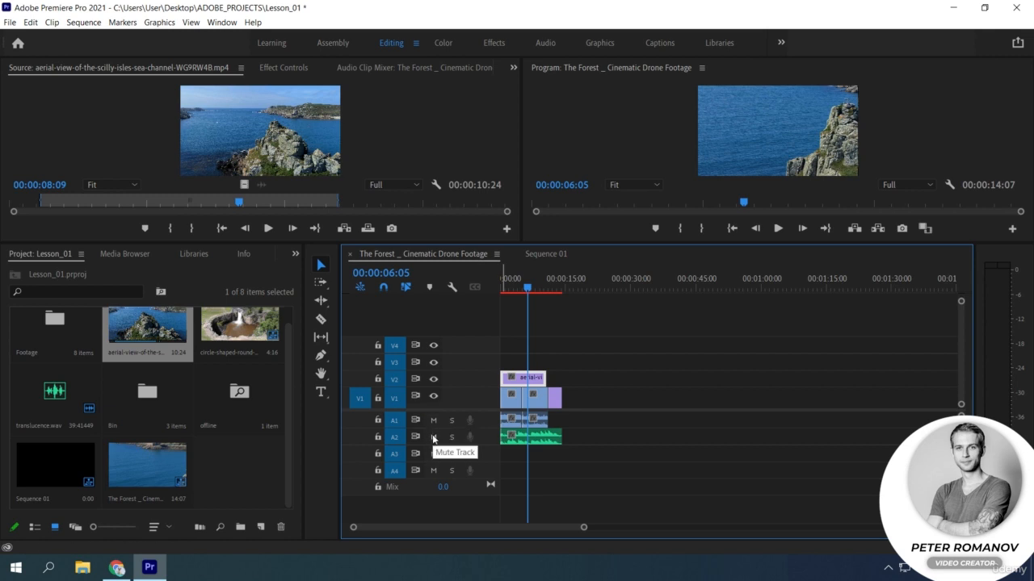
left_click(434, 438)
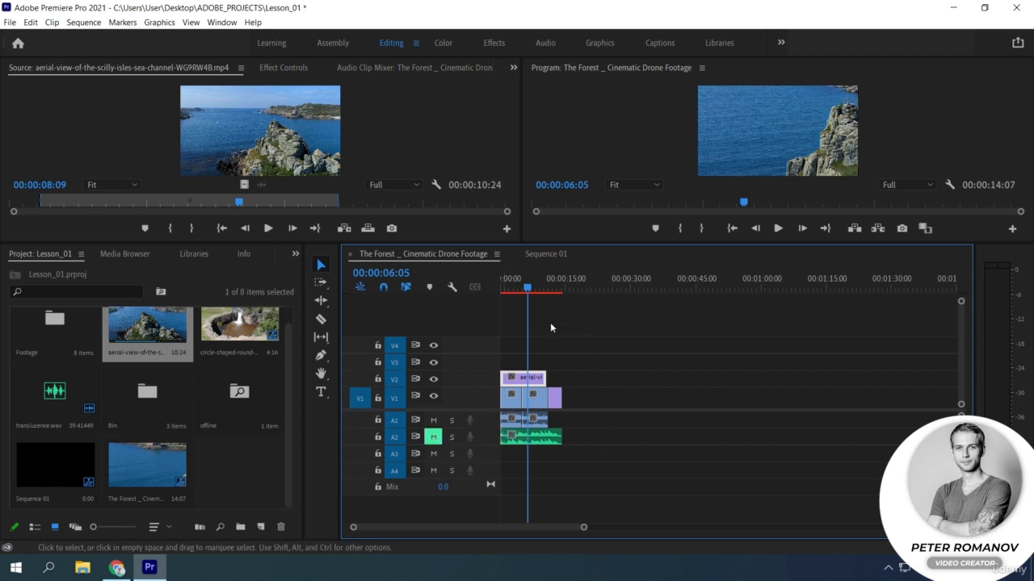
left_click(510, 283)
key("space")
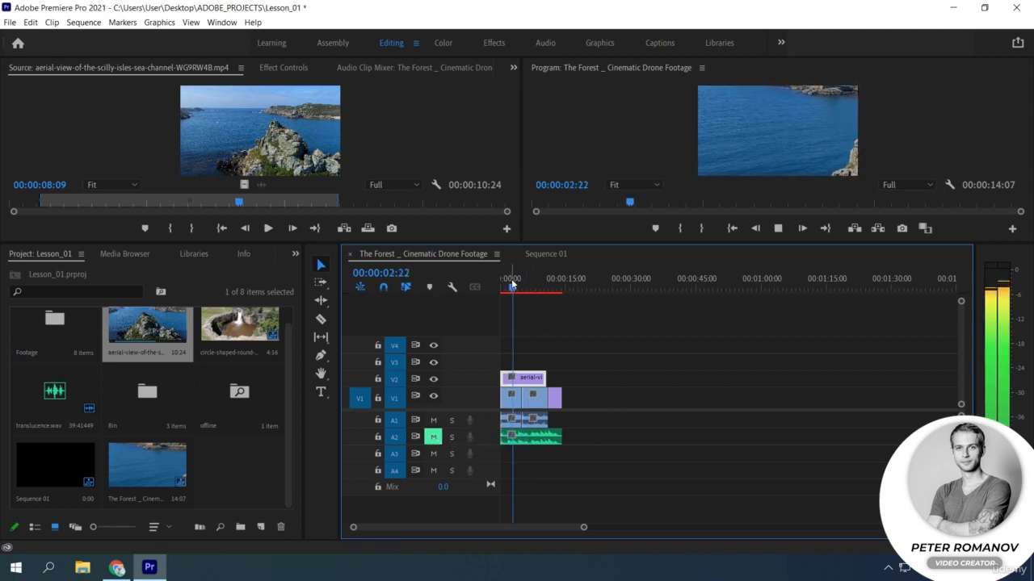
key("space")
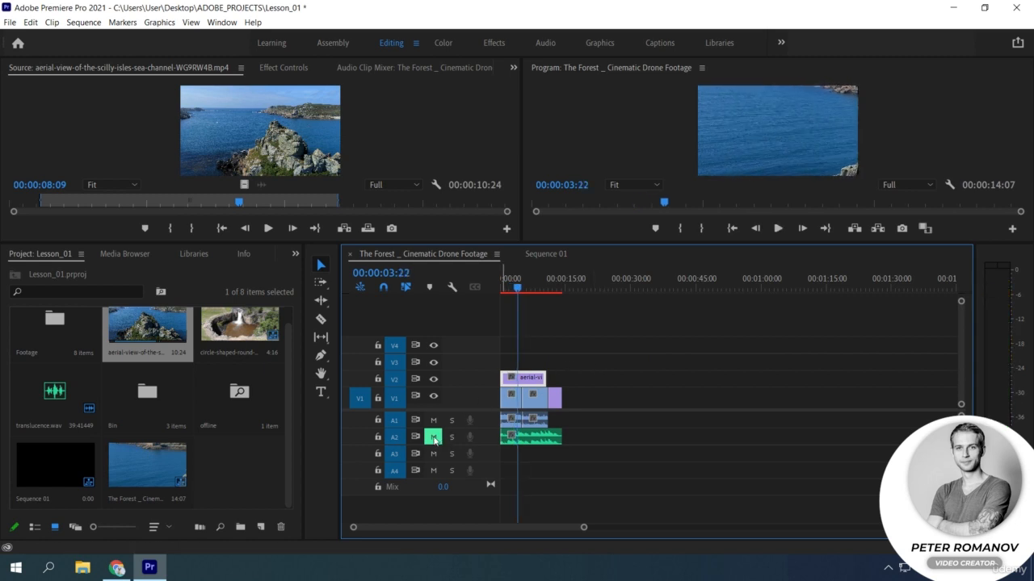
Unmute audio track A2, solo it, and play the sequence up to 00:00:07:05.
left_click(433, 438)
left_click(450, 437)
key("space")
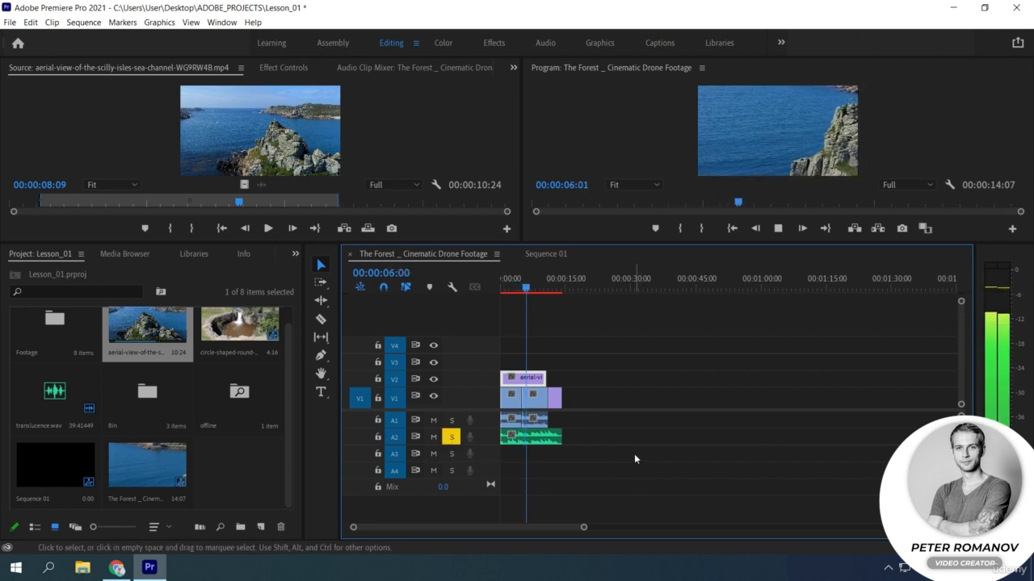
key("space")
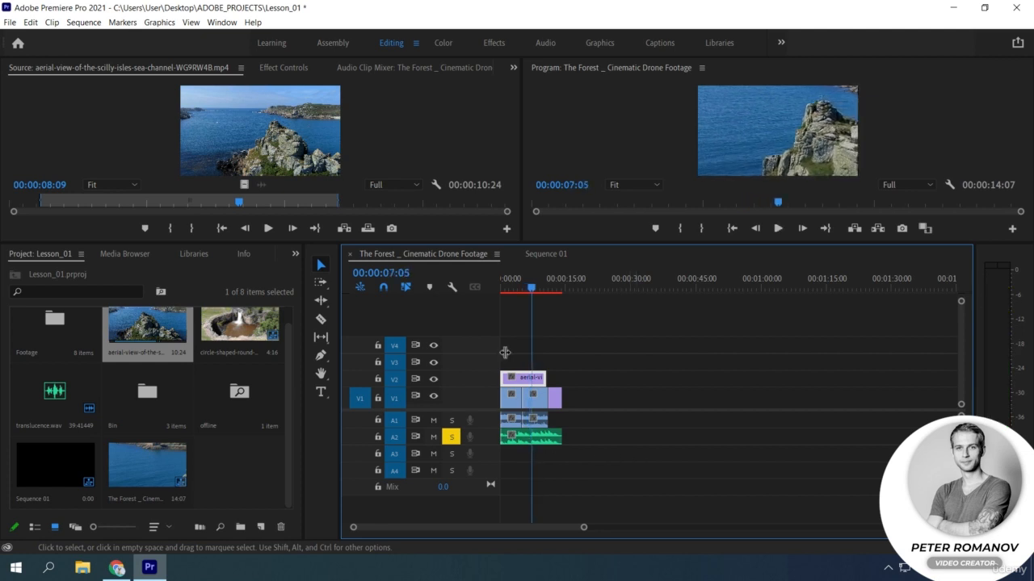
Return the playhead to 00:00:01:18, solo tracks A1 and A3 as well, and turn solo off on all audio tracks.
left_click(507, 288)
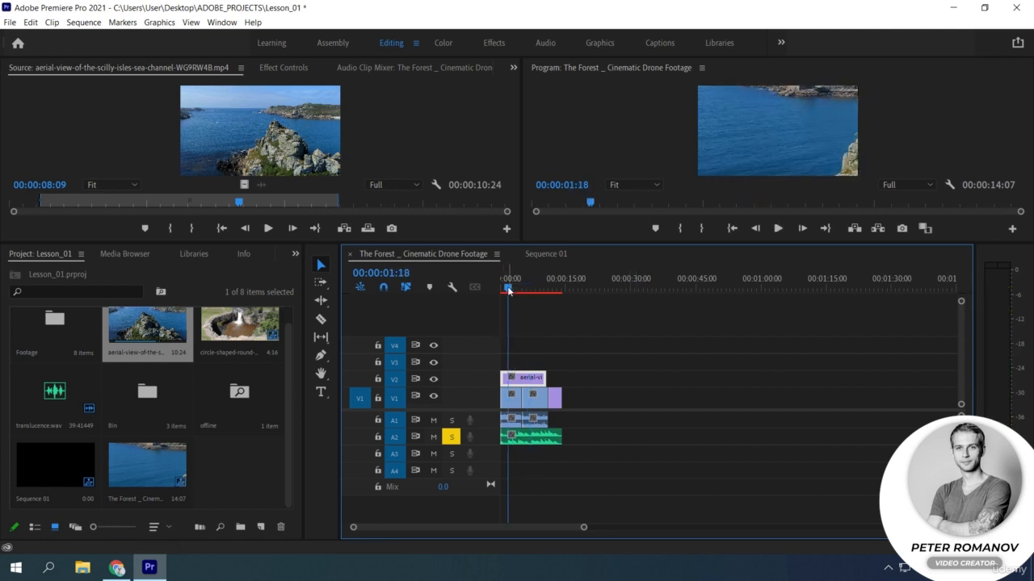
left_click(451, 421)
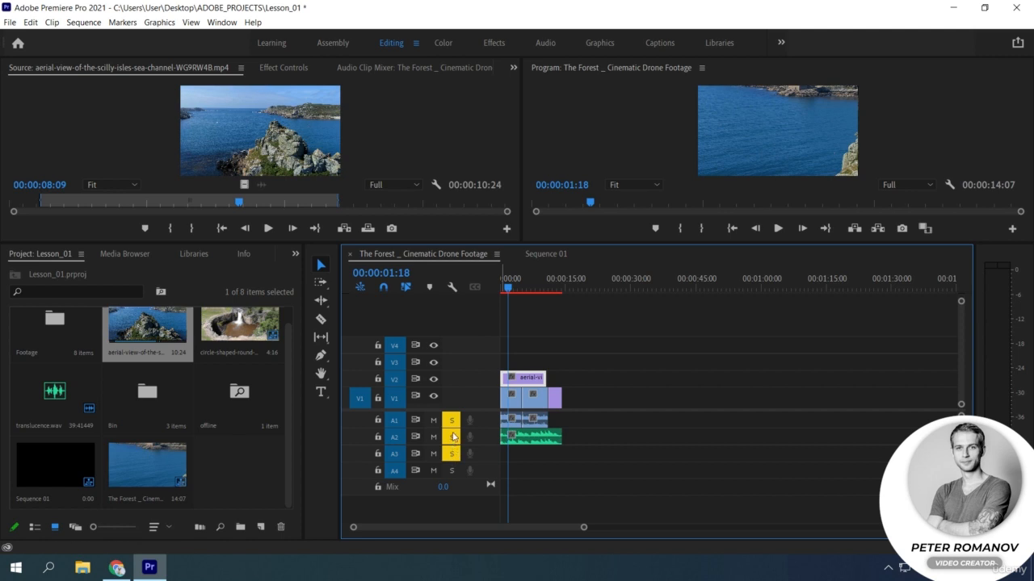
left_click(451, 437)
left_click(451, 420)
left_click(451, 454)
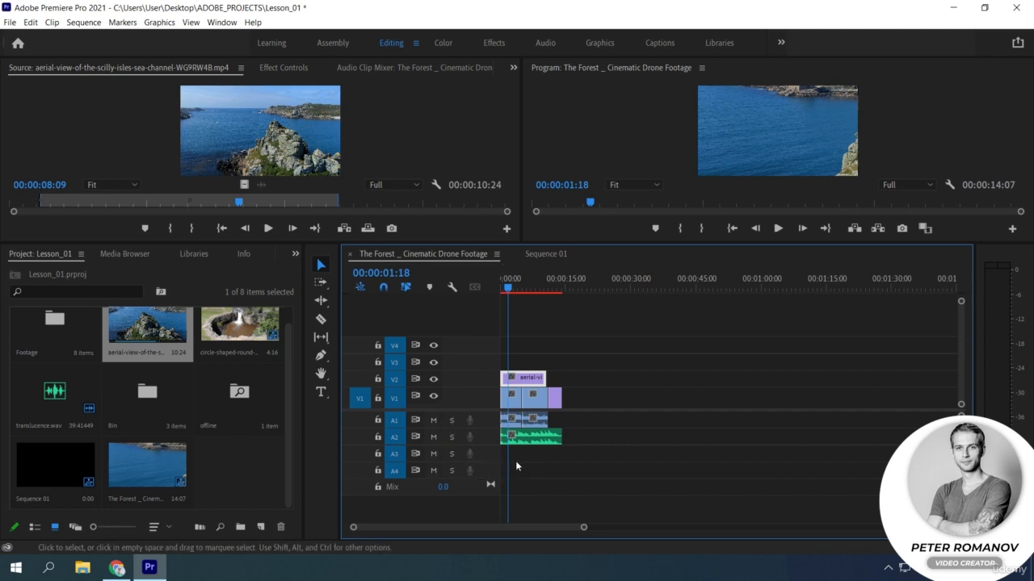
Increase the height of video track V1, and expand, minimize and re-expand all tracks.
left_click(525, 436)
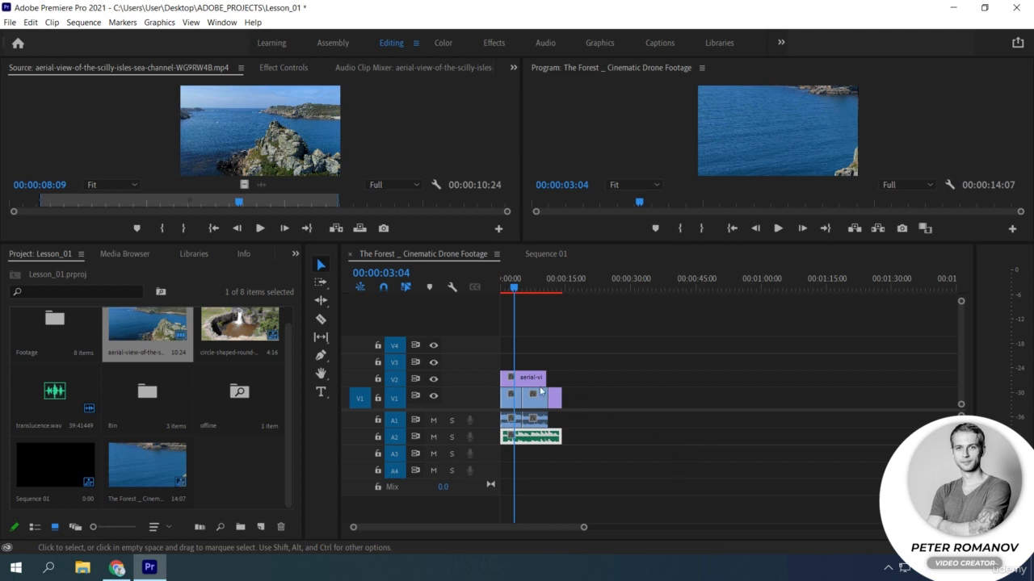
left_click_drag(467, 404, 466, 378)
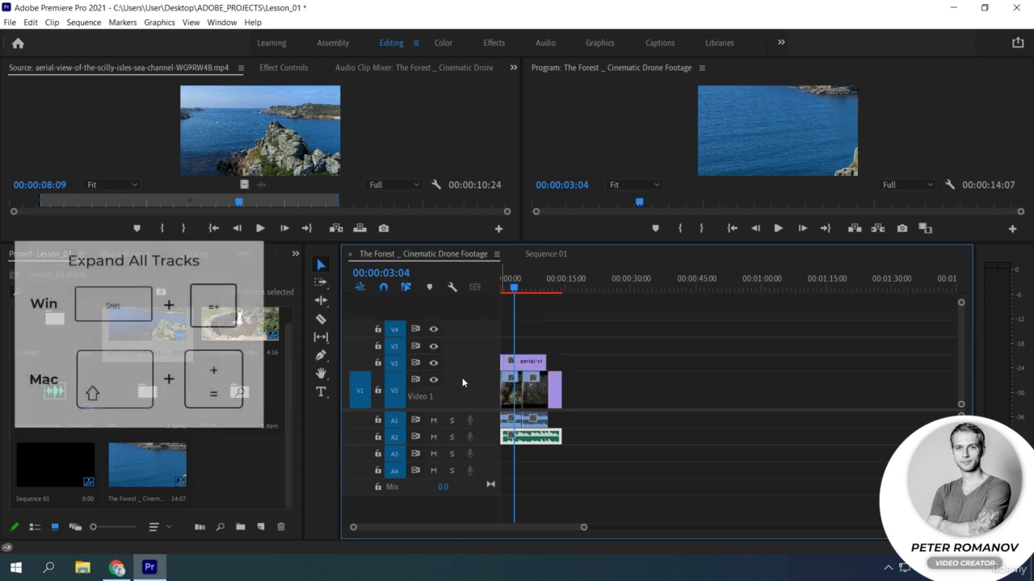
key("shift+equal")
key("shift+minus")
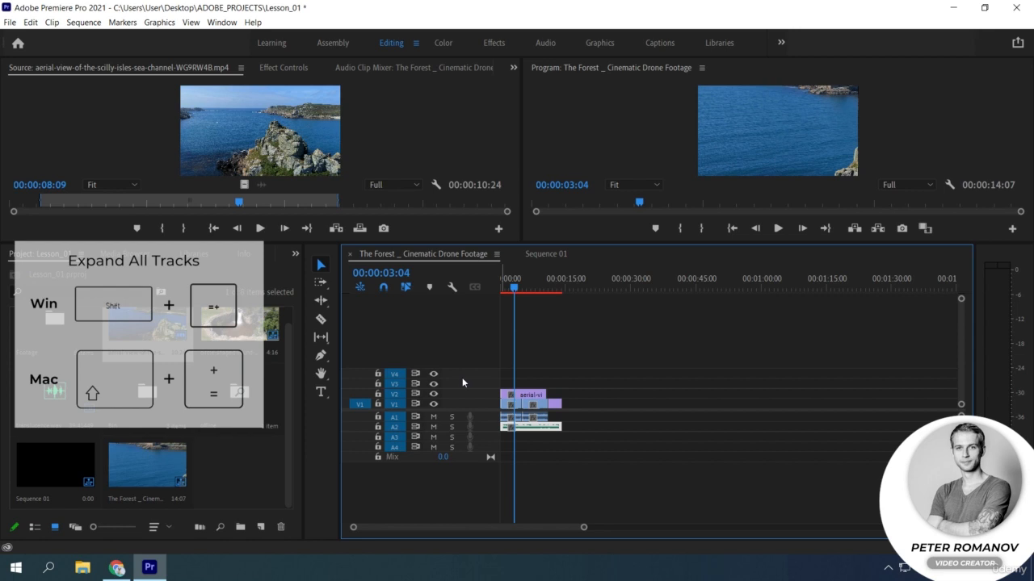
key("shift+equal")
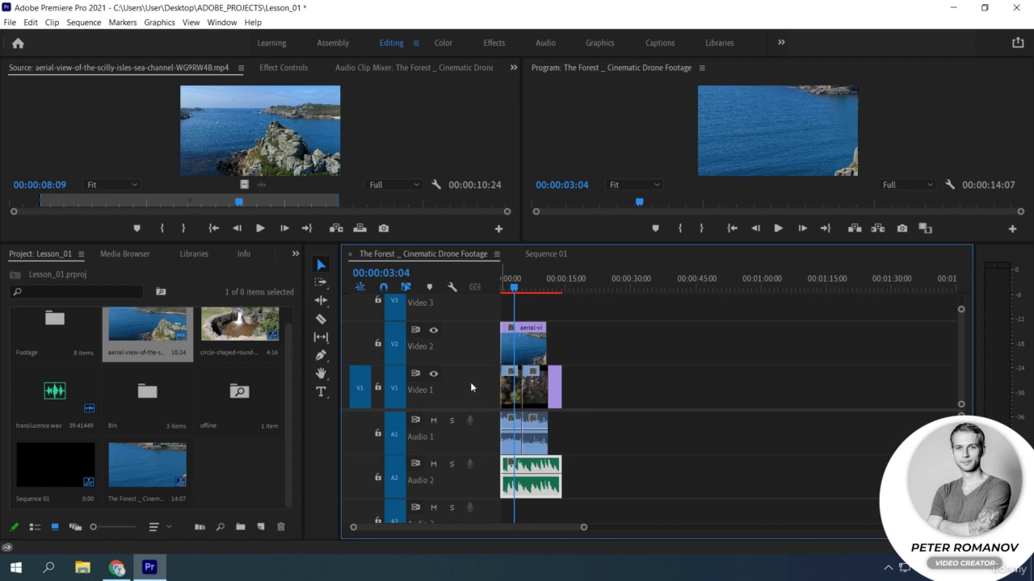
Minimize all tracks and make video track V1 slightly taller than the other video tracks.
key("shift+minus")
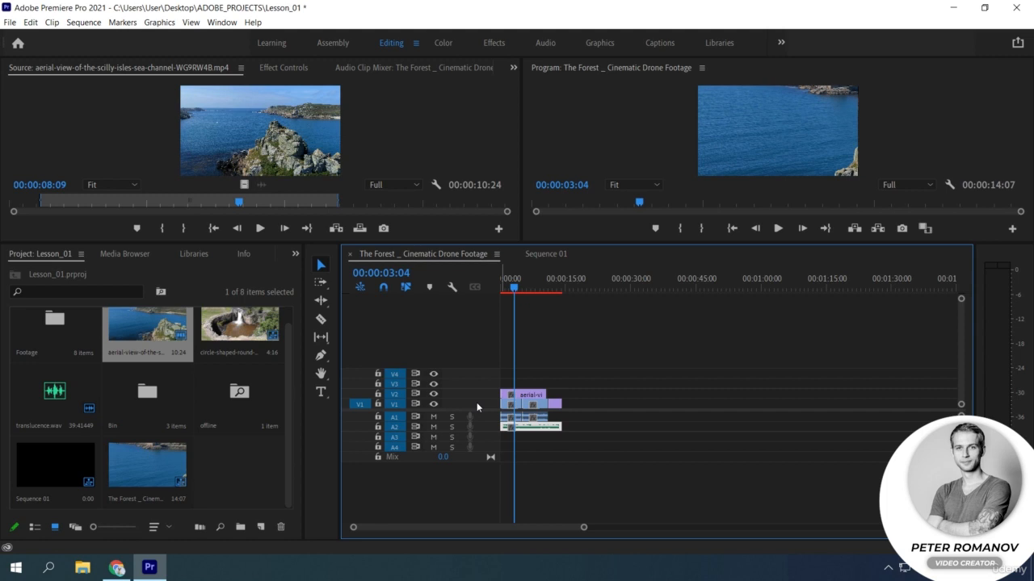
scroll(476, 402, "up", 5)
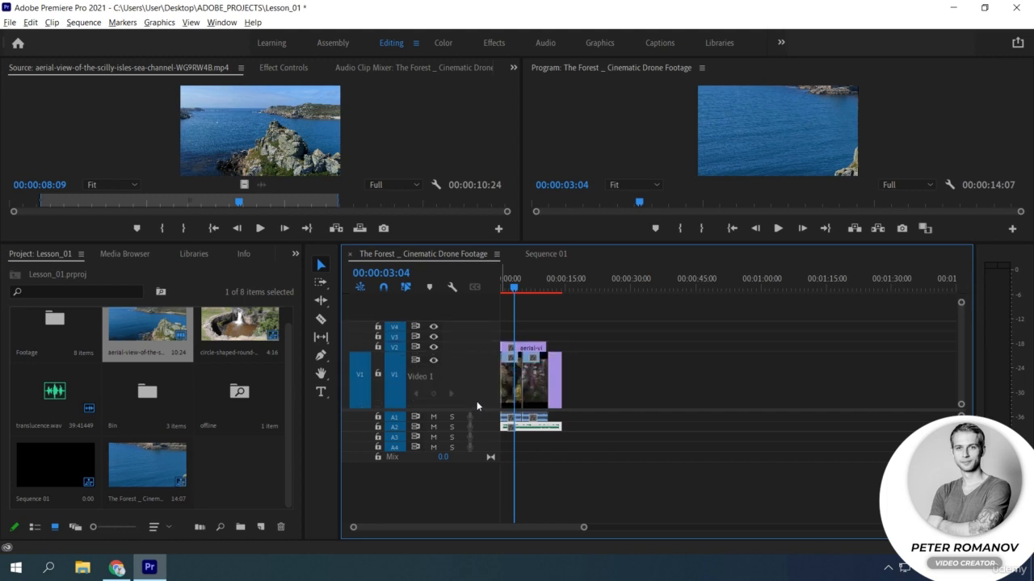
scroll(476, 407, "down", 5)
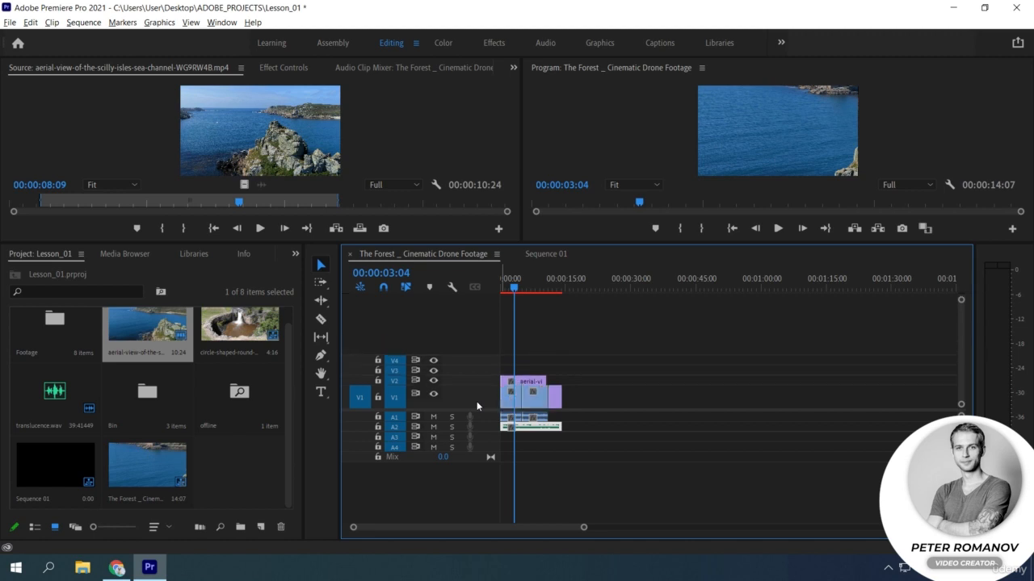
scroll(476, 406, "down", 1)
key("alt")
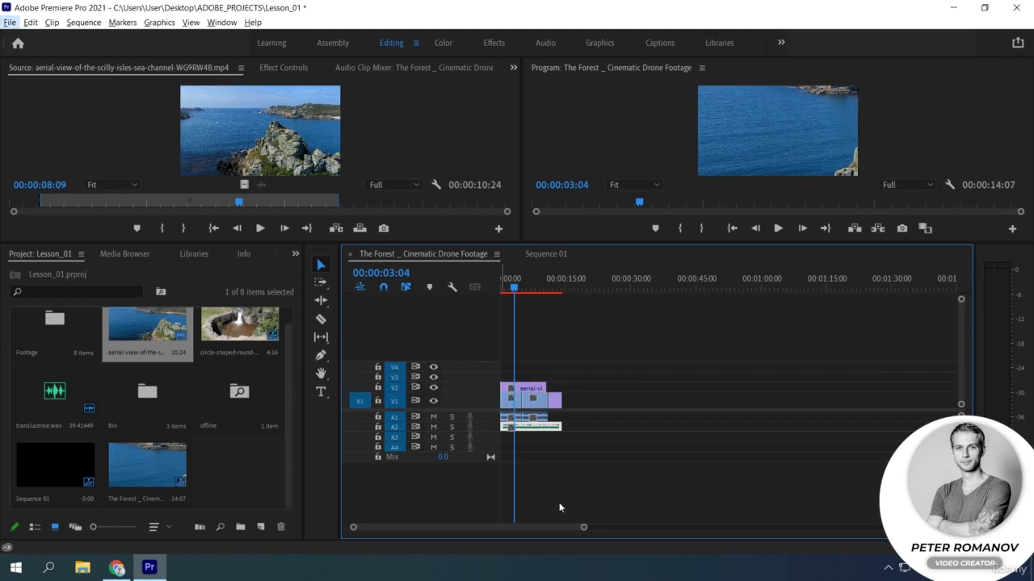
Expand all video tracks and collapse them again.
key("ctrl+equal")
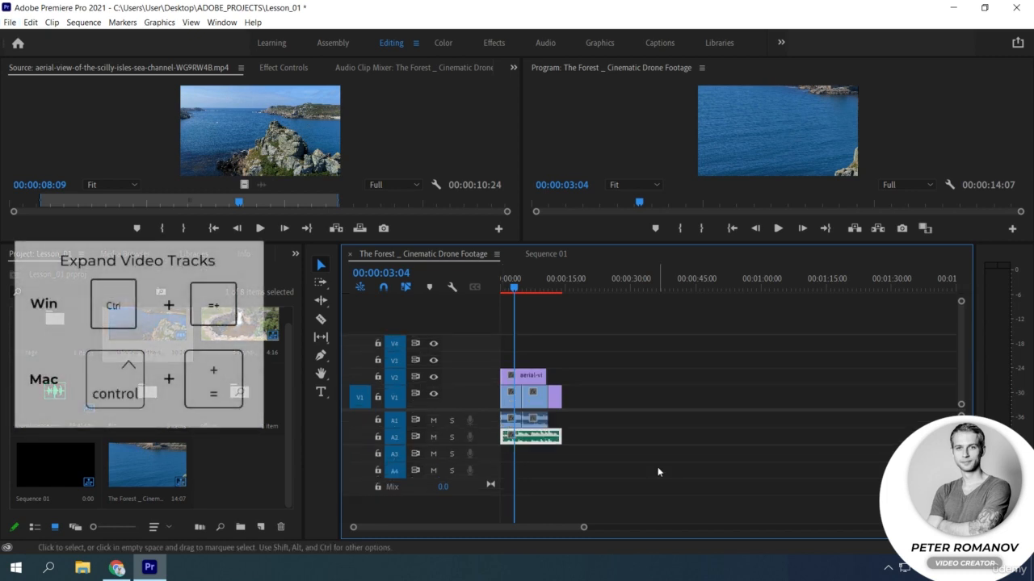
key("ctrl+equal")
key("ctrl+equal")
key("ctrl+equal")
key("ctrl+minus")
key("ctrl+minus")
key("ctrl+minus")
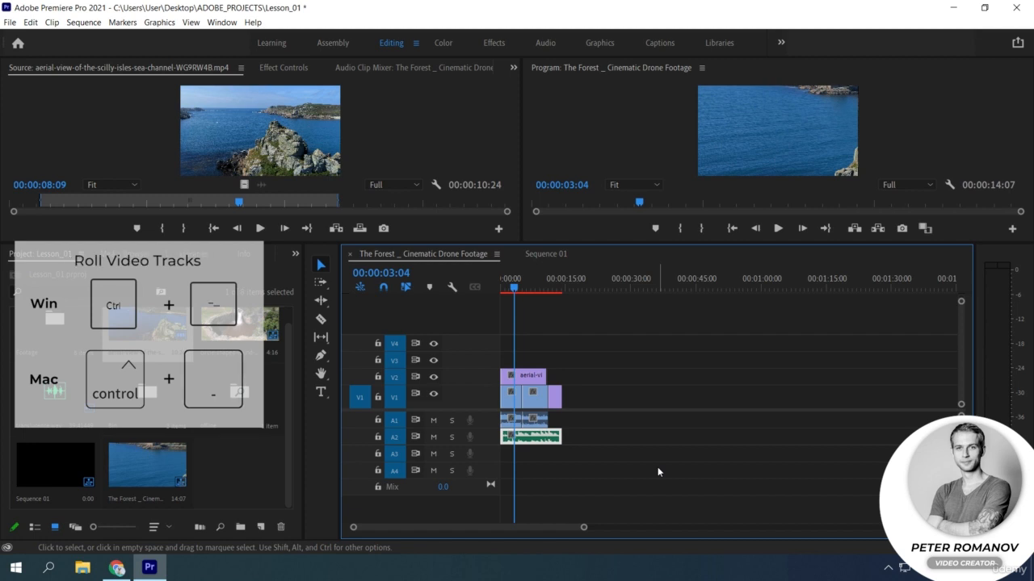
Expand all audio tracks and collapse them again.
key("alt+equal")
key("alt+equal")
key("alt+equal")
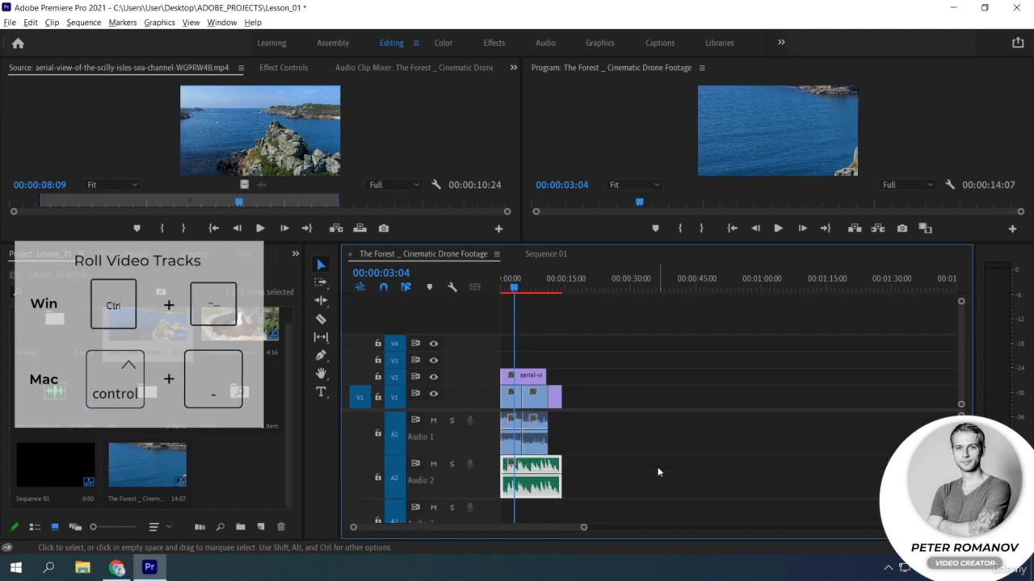
key("alt+minus")
key("alt+minus")
key("alt+minus")
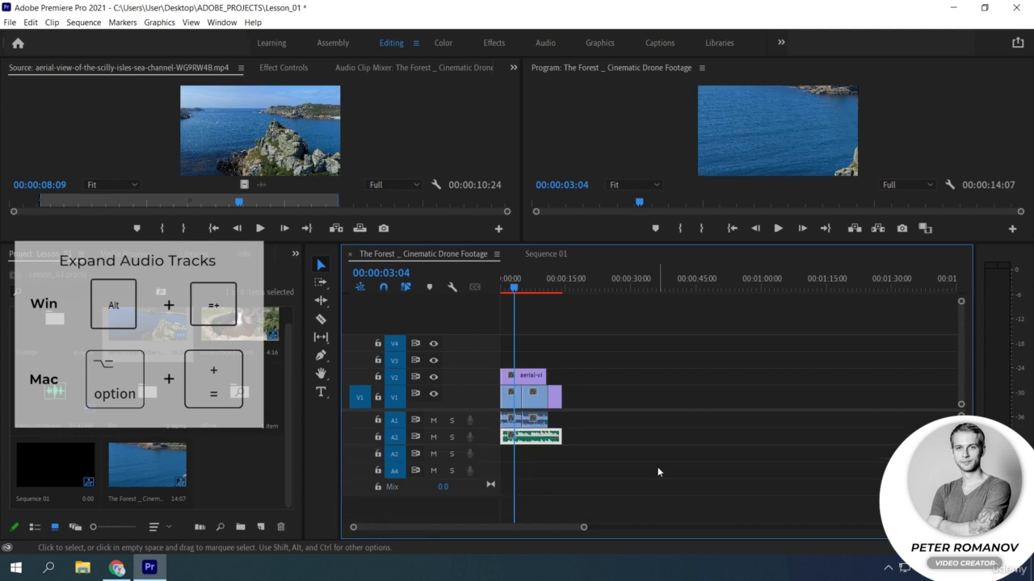
Open the track header customization for video track V4.
right_click(474, 313)
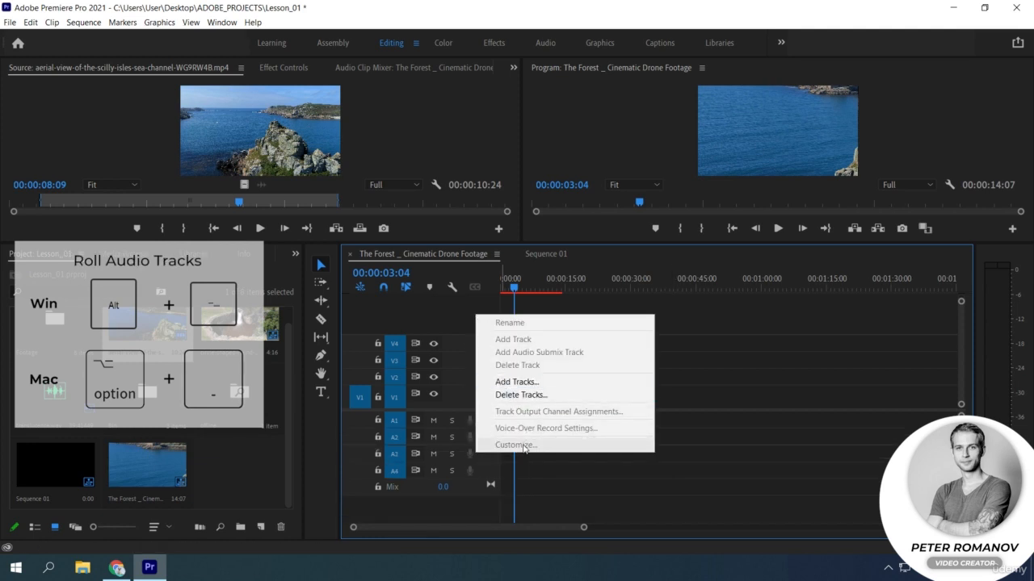
right_click(460, 342)
left_click(508, 473)
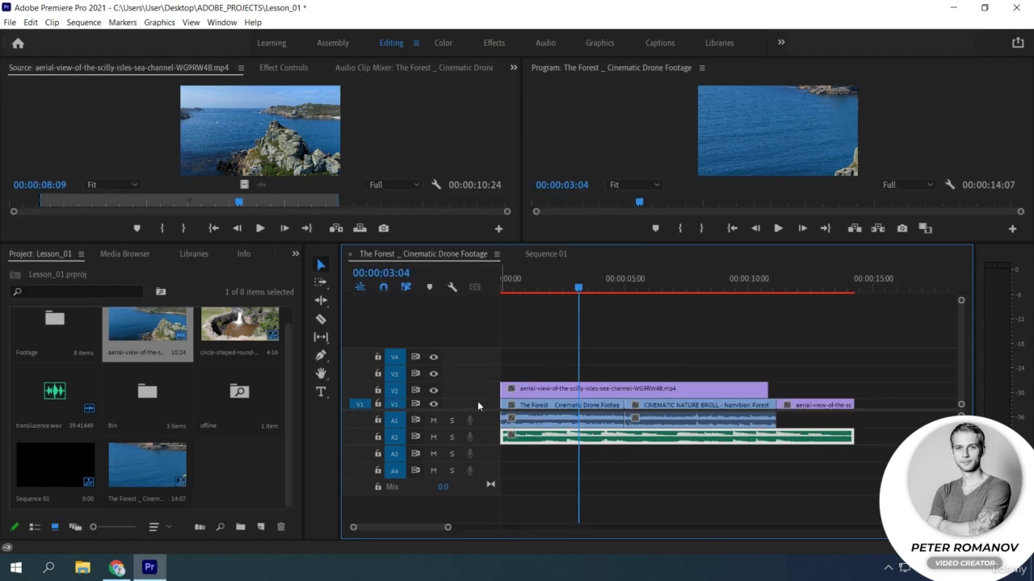
Increase the height of video track V1 and show video keyframes on the timeline clips.
left_click_drag(477, 400, 478, 370)
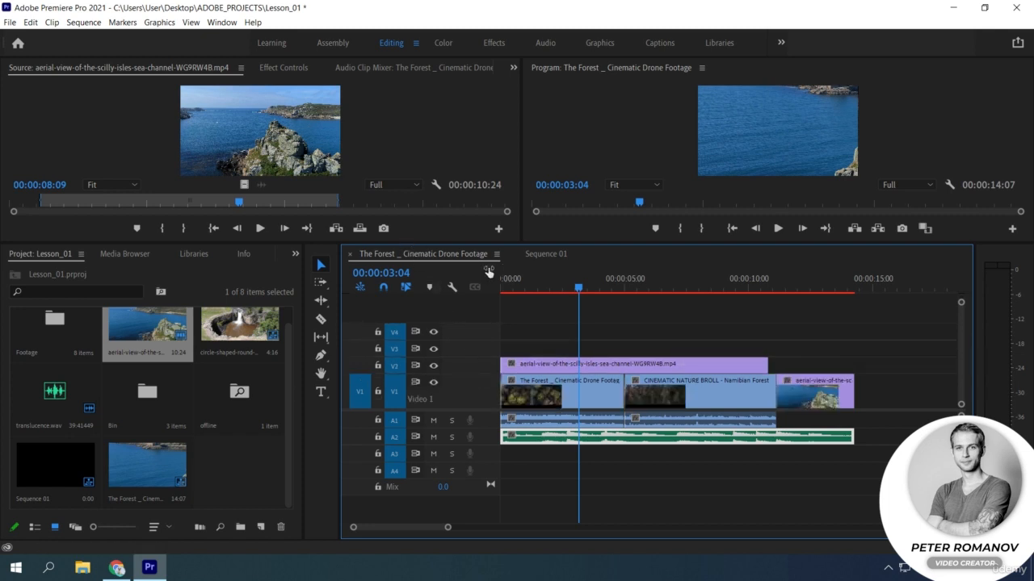
left_click(452, 287)
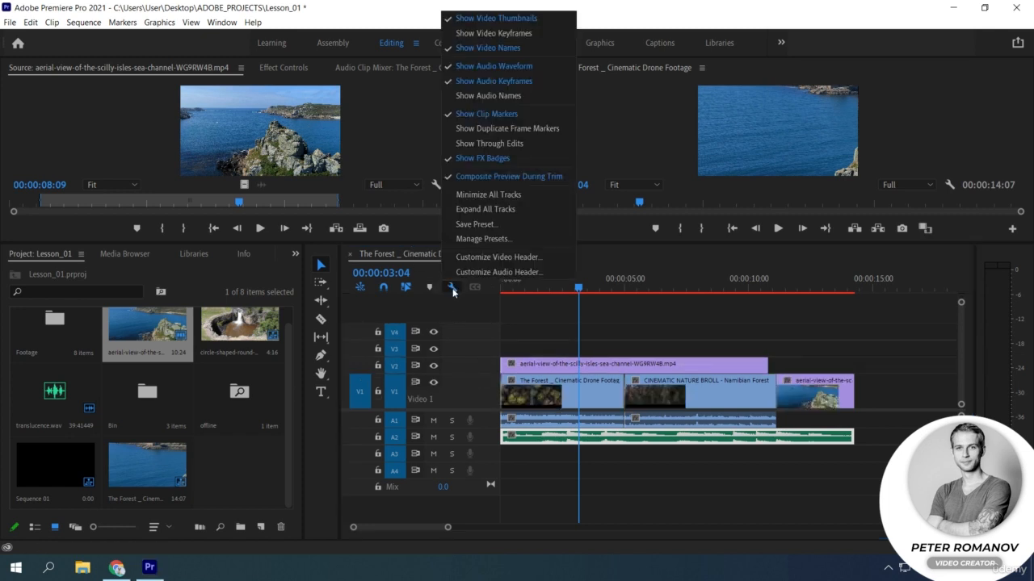
left_click(495, 32)
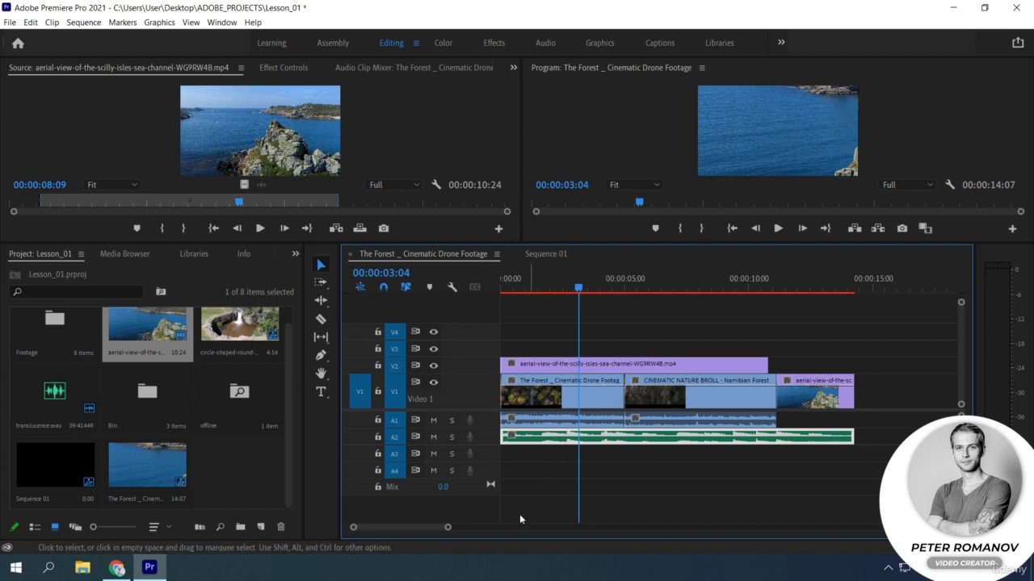
left_click_drag(449, 529, 422, 531)
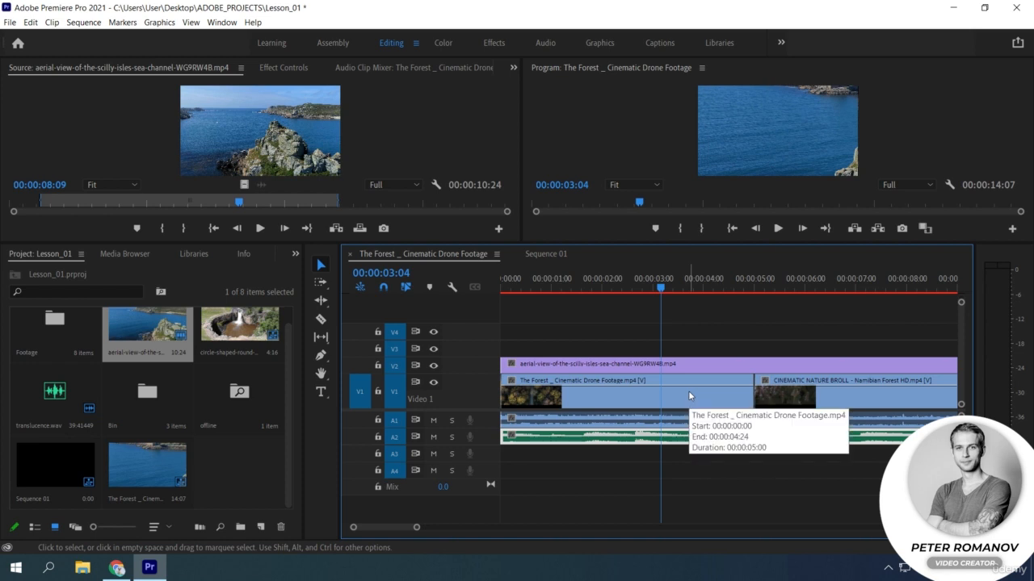
mouse_move(692, 387)
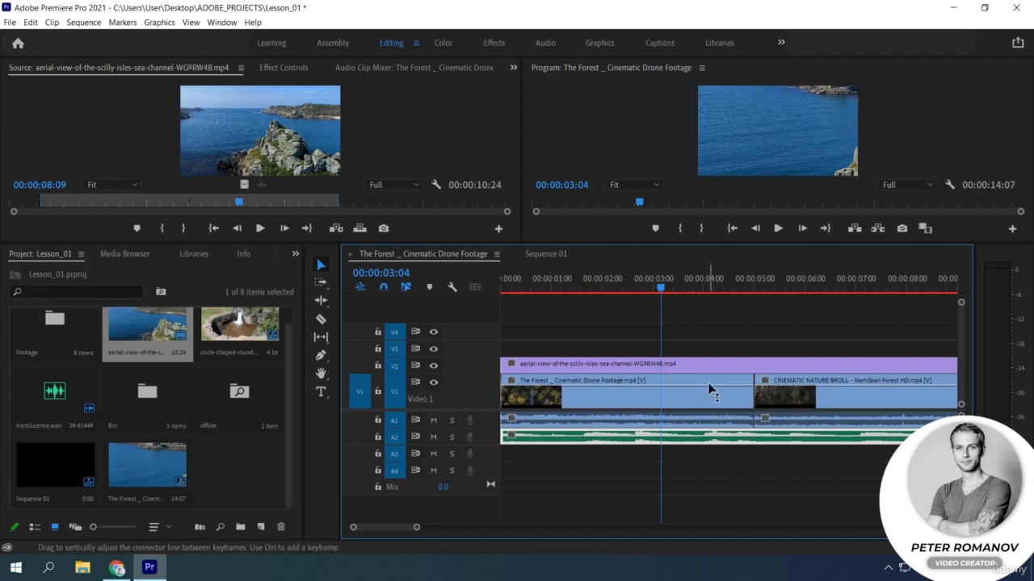
Hide the audio waveforms on the timeline clips and show them again.
left_click(453, 288)
left_click(479, 68)
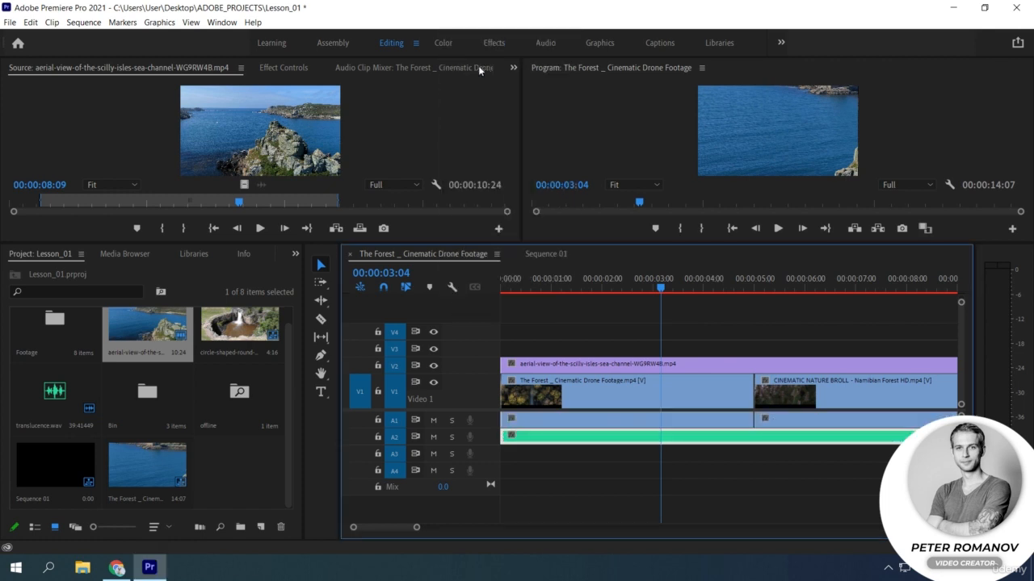
left_click(453, 288)
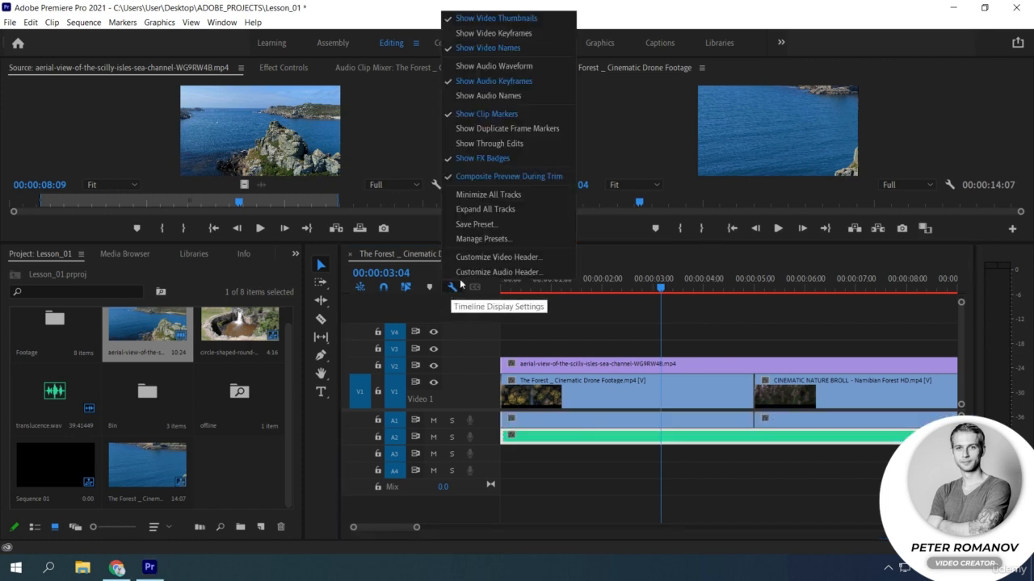
left_click(479, 67)
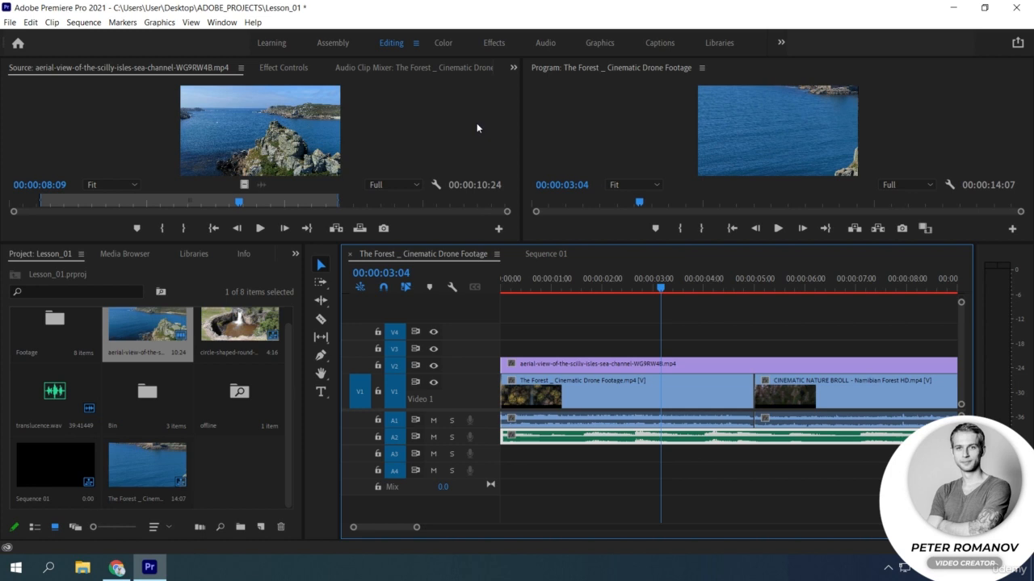
Turn off the audio keyframes display in the timeline and turn it back on.
left_click(453, 289)
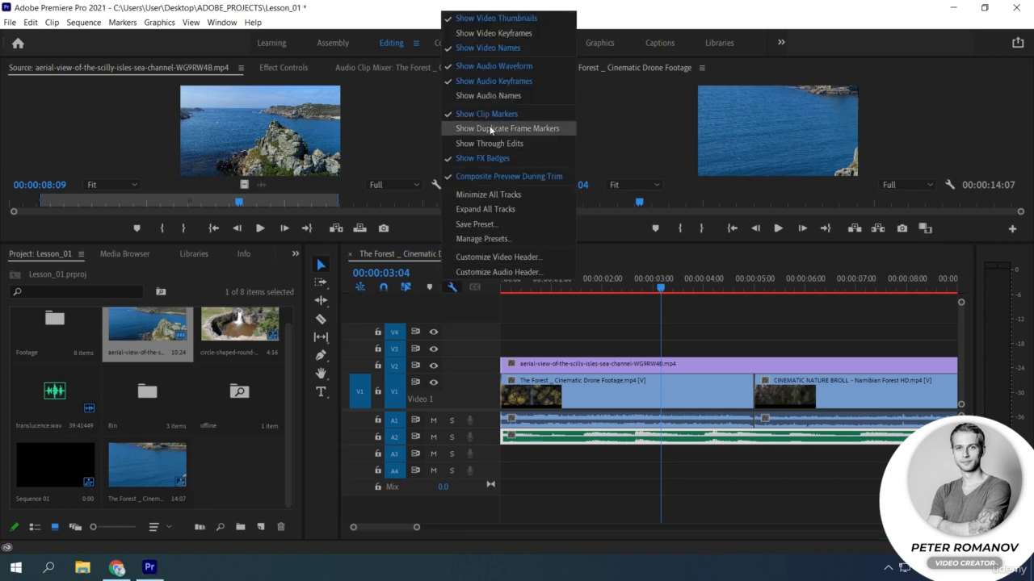
left_click(497, 78)
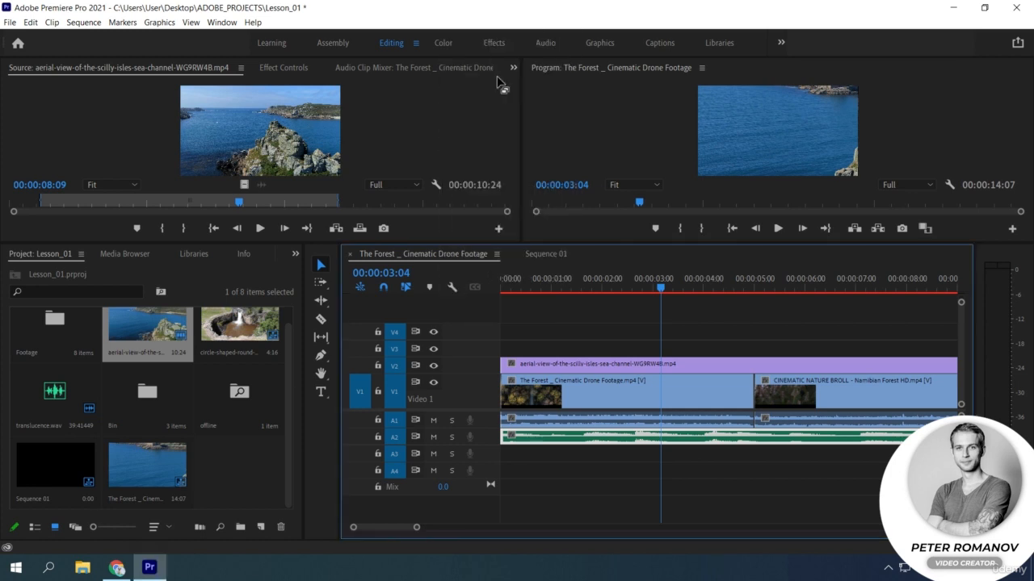
left_click(451, 287)
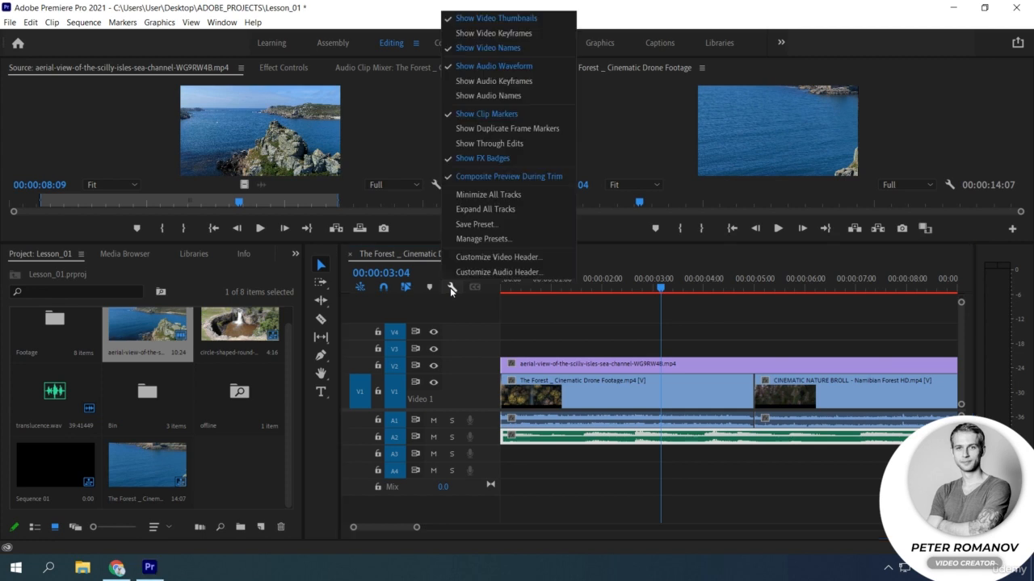
left_click(471, 81)
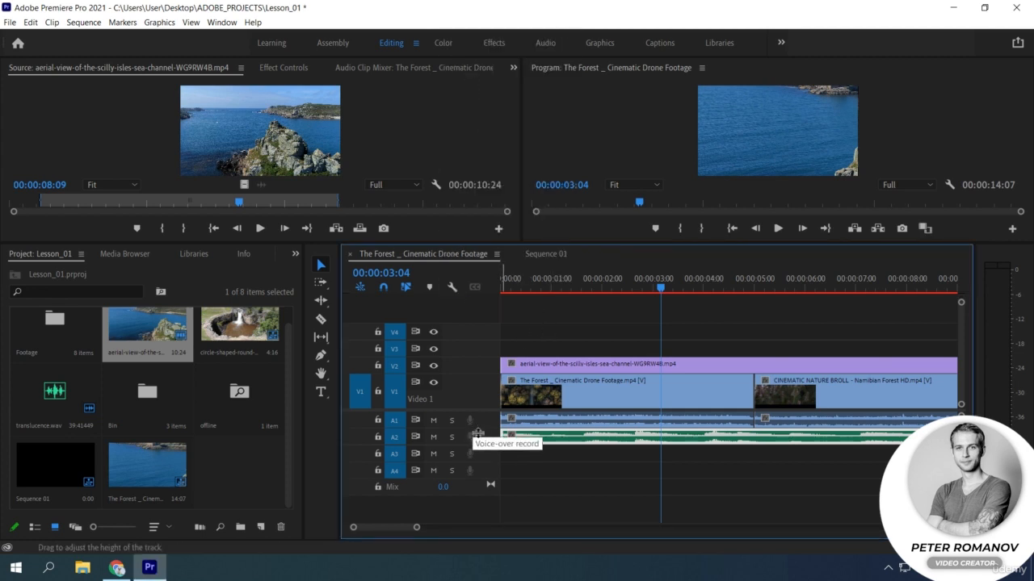
Show duplicate frame markers in the timeline and select The Forest _ Cinematic Drone Footage.mp4 clip on video track V1.
left_click(454, 289)
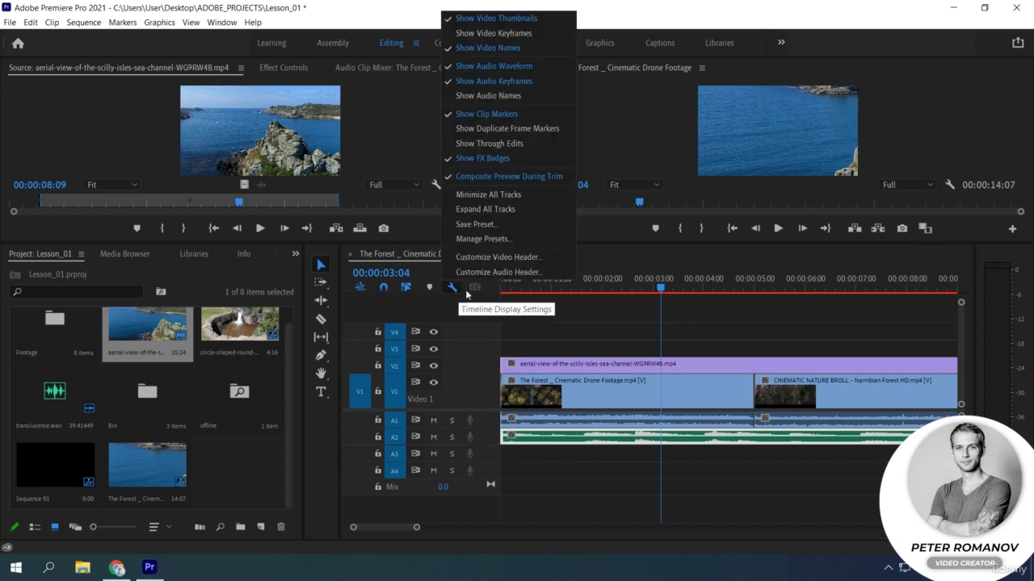
left_click(564, 130)
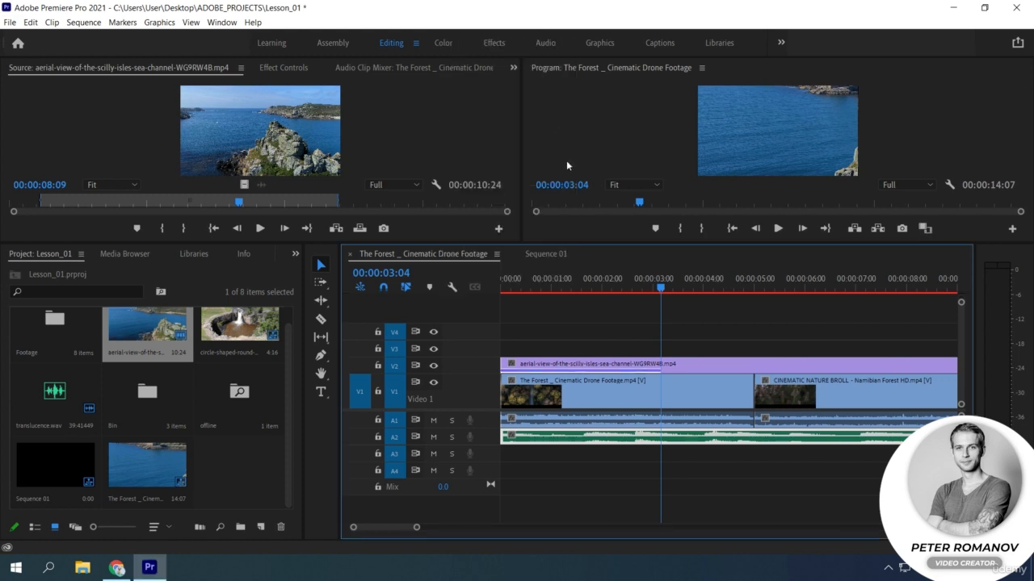
left_click(710, 394)
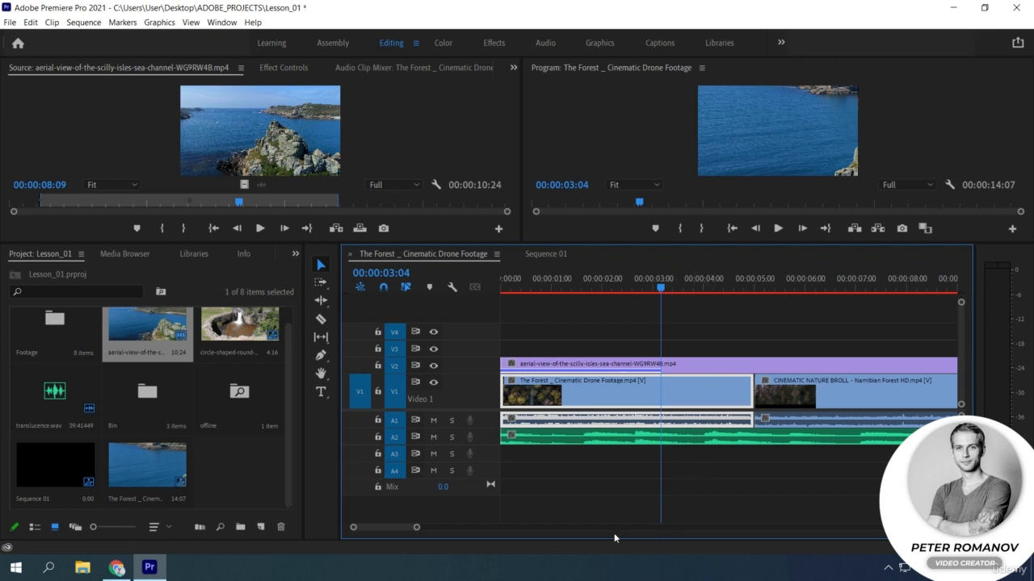
scroll(404, 528, "down", 5)
scroll(404, 528, "up", 5)
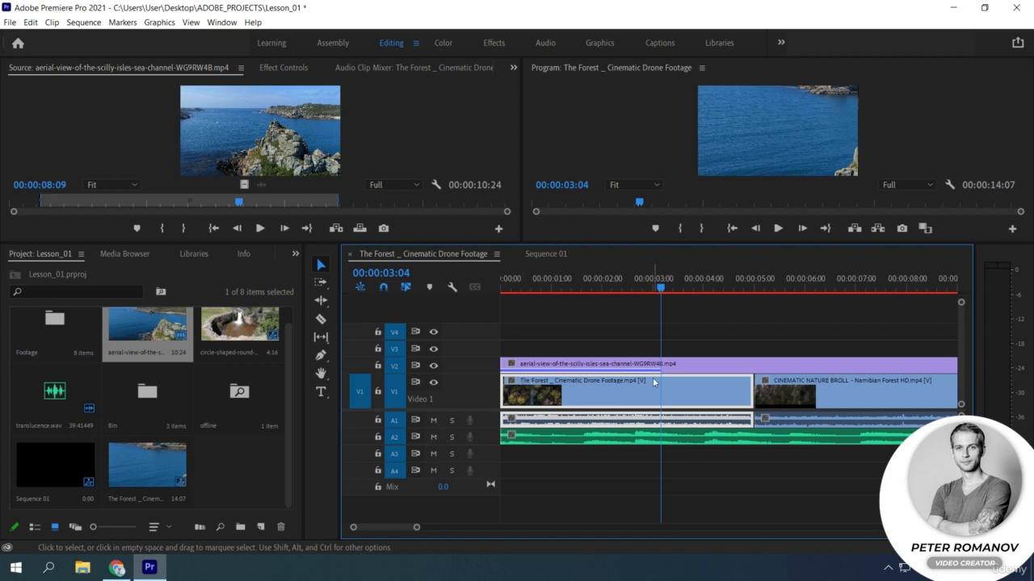
Examine the edit point between the first two clips on video track V1 and review the timeline display settings.
mouse_move(756, 395)
left_mouse_down()
mouse_move(870, 392)
mouse_move(756, 394)
left_mouse_up()
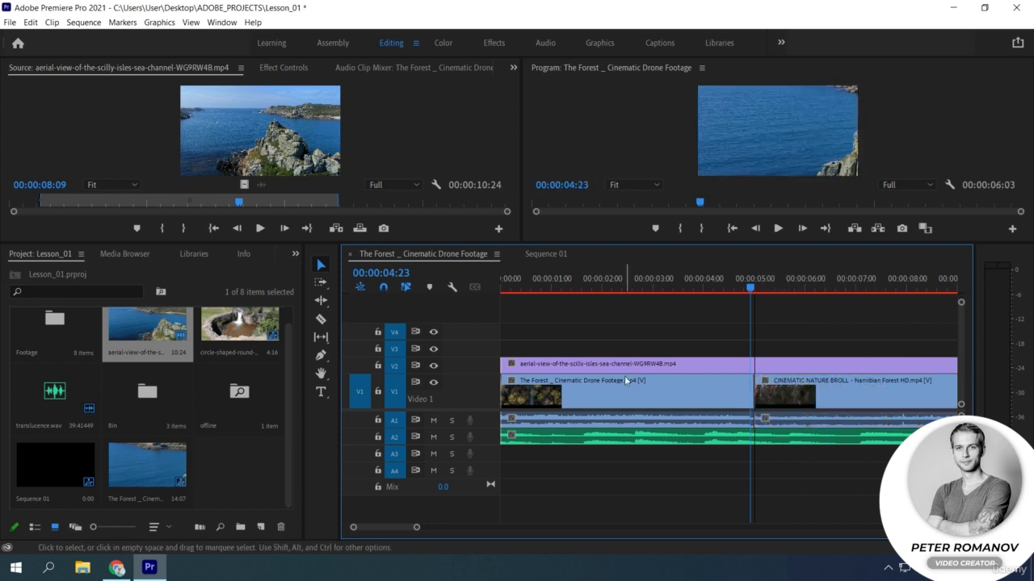
mouse_move(624, 376)
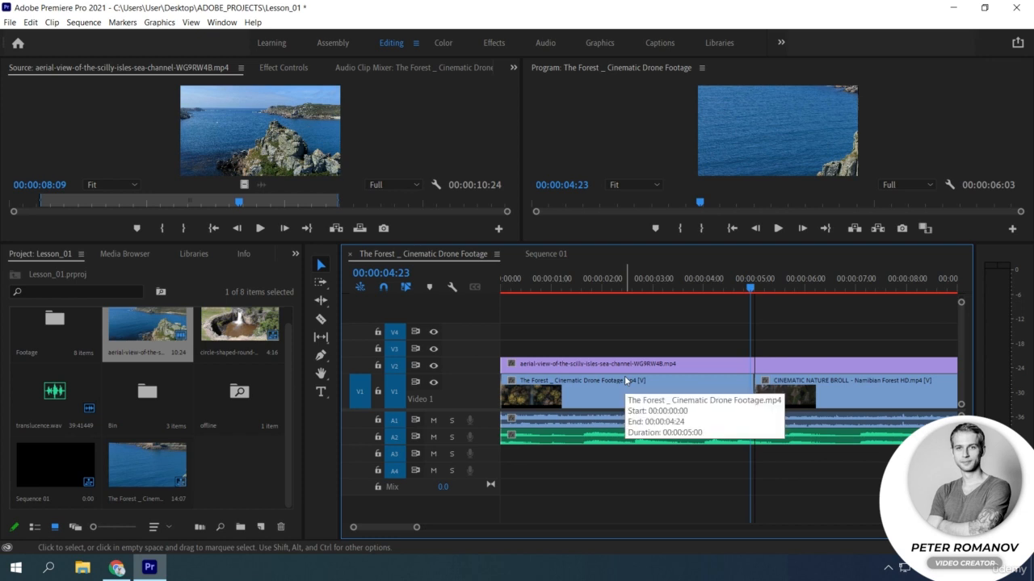
left_click(453, 287)
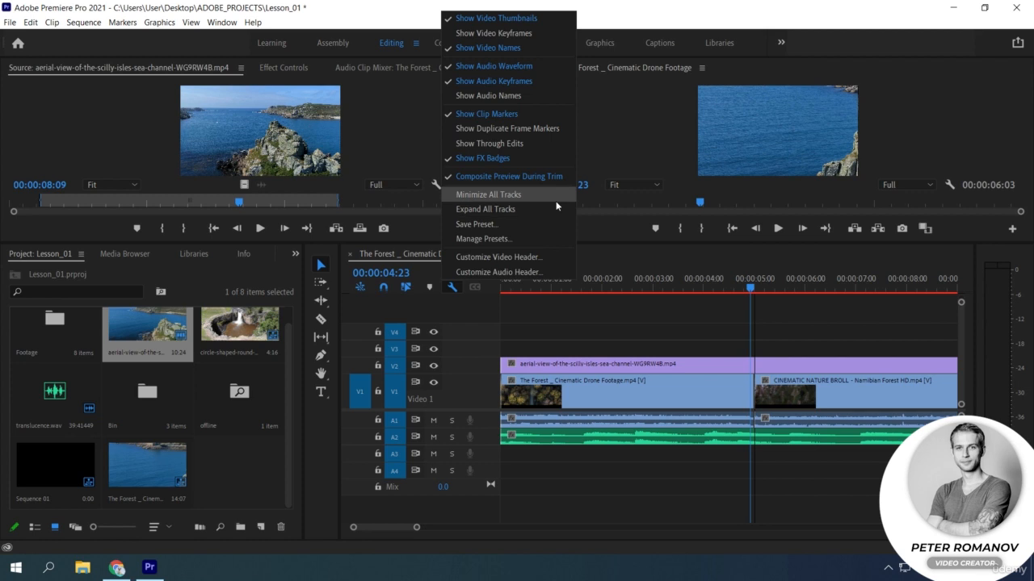
left_click(593, 462)
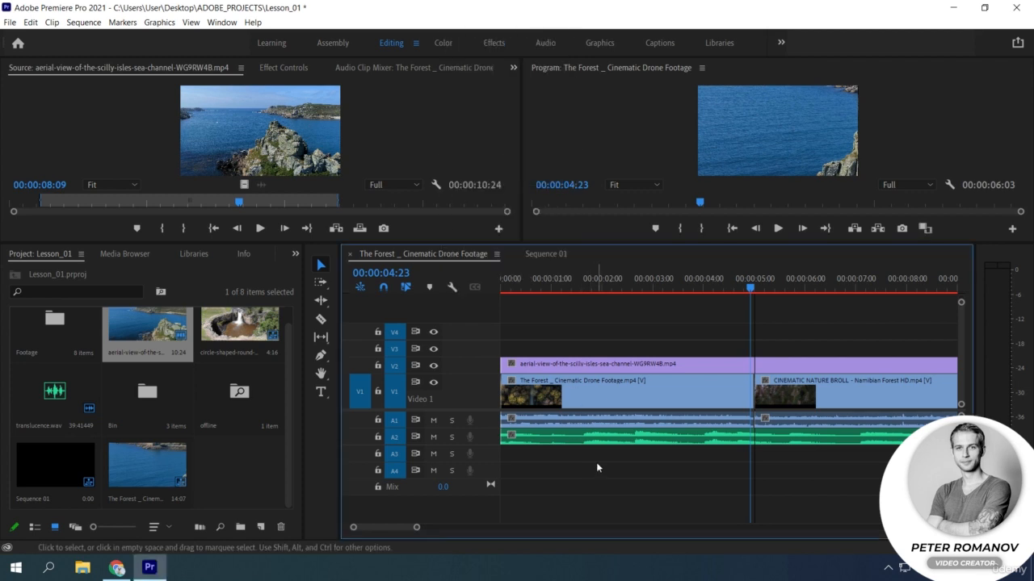
Show the Work Area Bar in the timeline and move the playhead to 00:00:00:10.
left_click(497, 254)
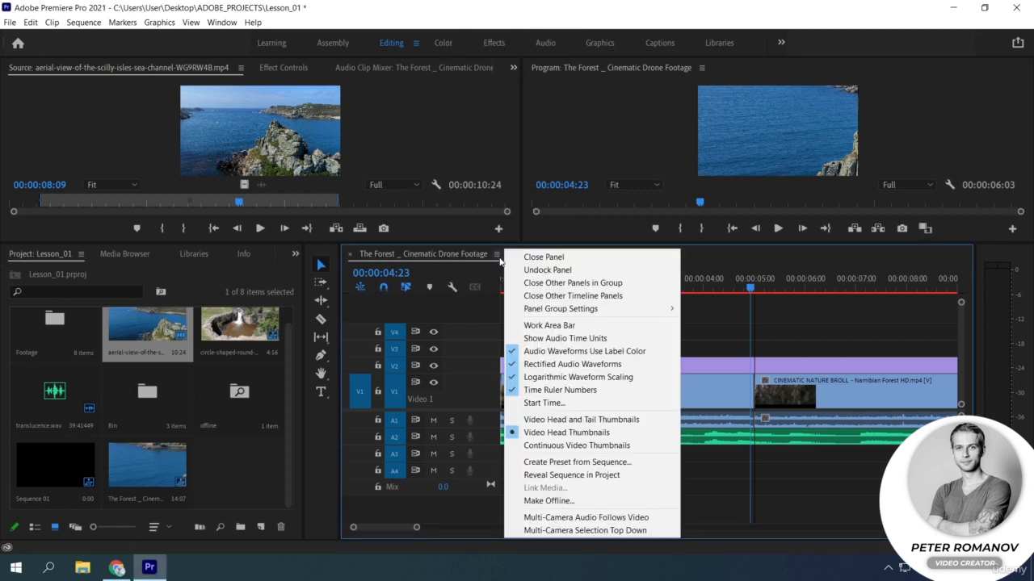
left_click(599, 326)
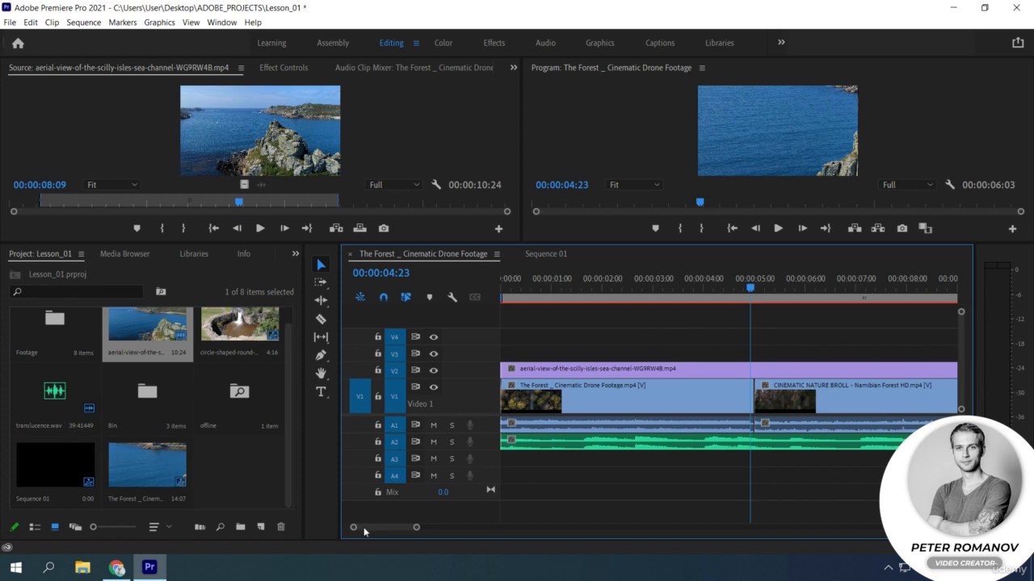
left_click(521, 298)
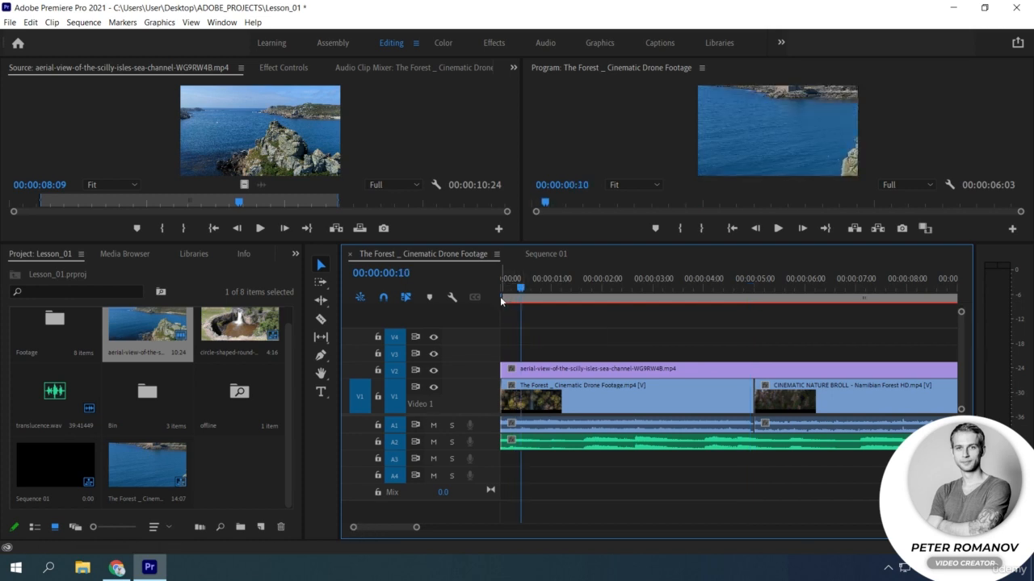
Move the work area's start to about 1 second and back to the sequence start, with the playhead at 00:00:01:05.
left_click_drag(500, 296, 572, 302)
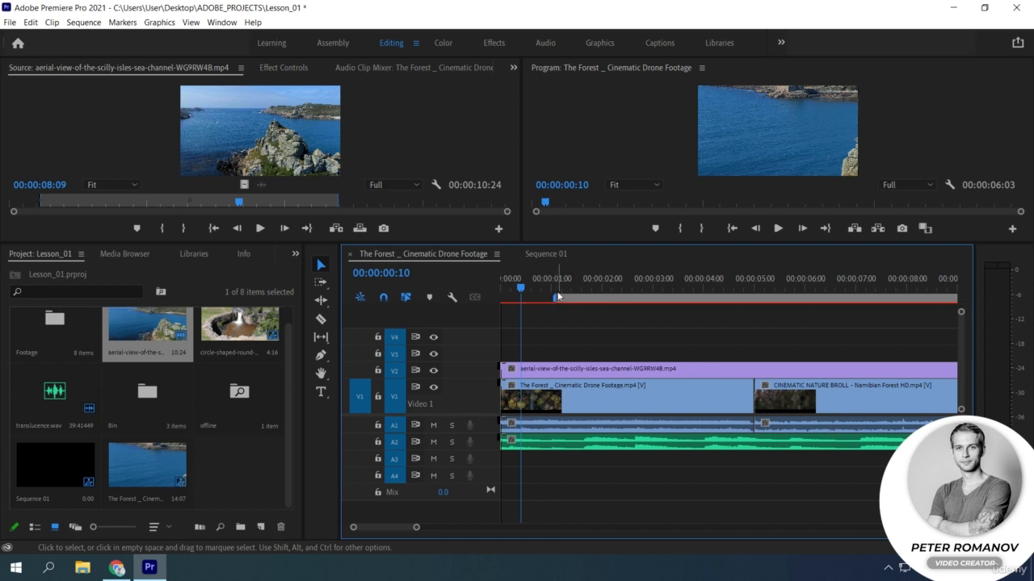
left_click(588, 290)
left_click_drag(571, 286, 495, 304)
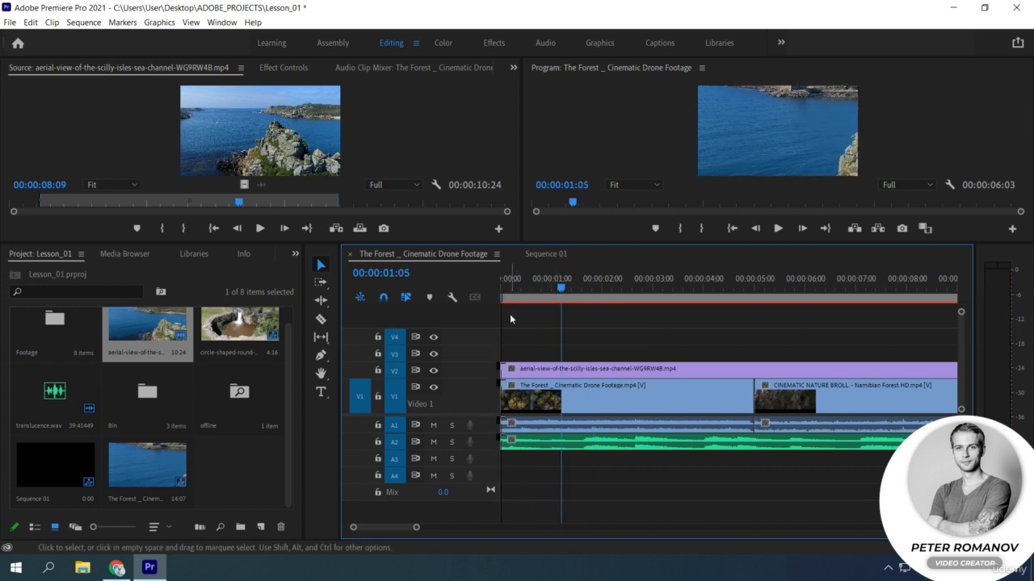
Hide the Work Area Bar in the timeline of The Forest _ Cinematic Drone Footage sequence.
left_click(497, 253)
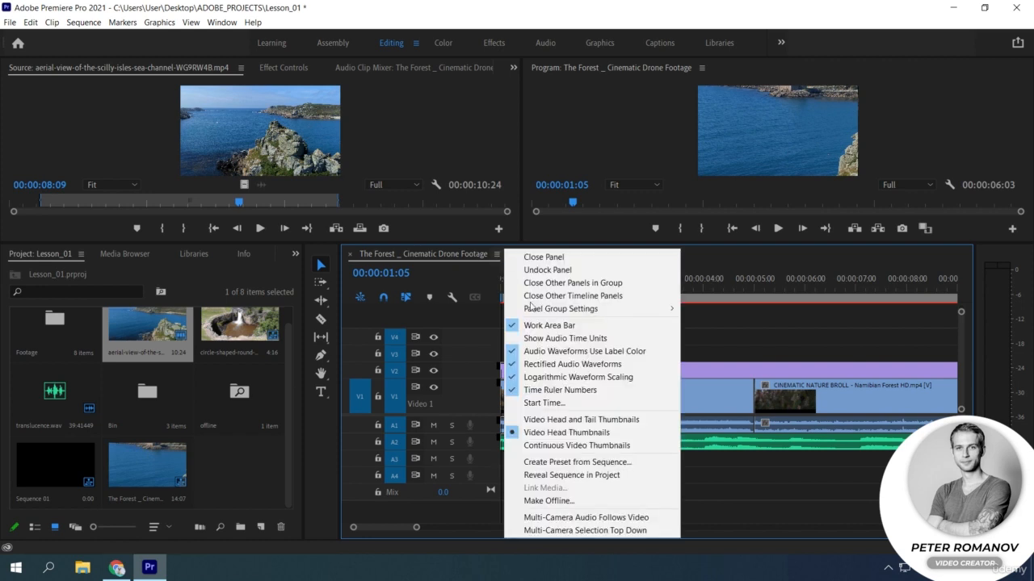
left_click(545, 326)
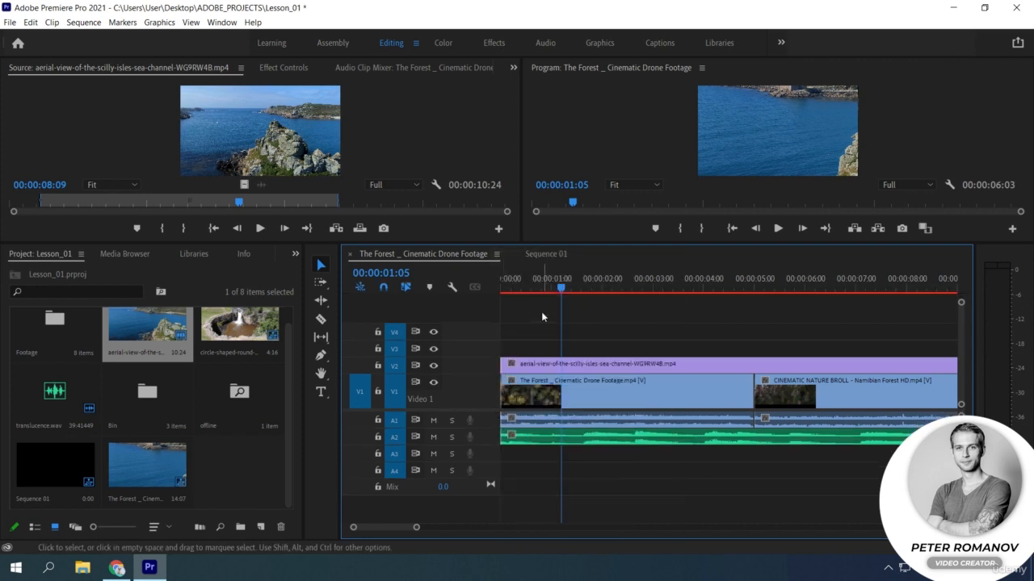
Turn label colors for audio waveforms off and back on, and turn off Rectified Audio Waveforms in the timeline.
left_click(497, 253)
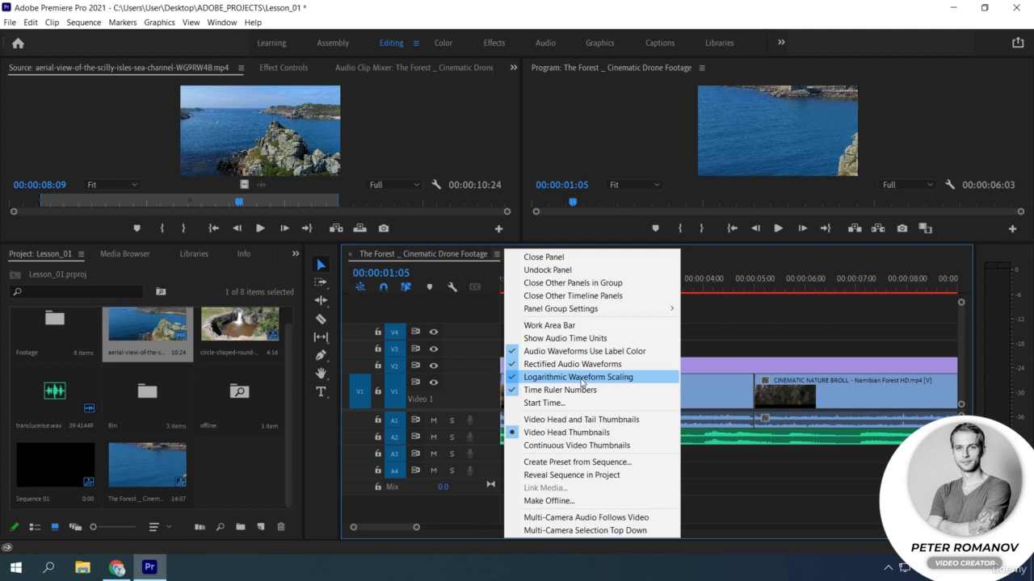
left_click(651, 354)
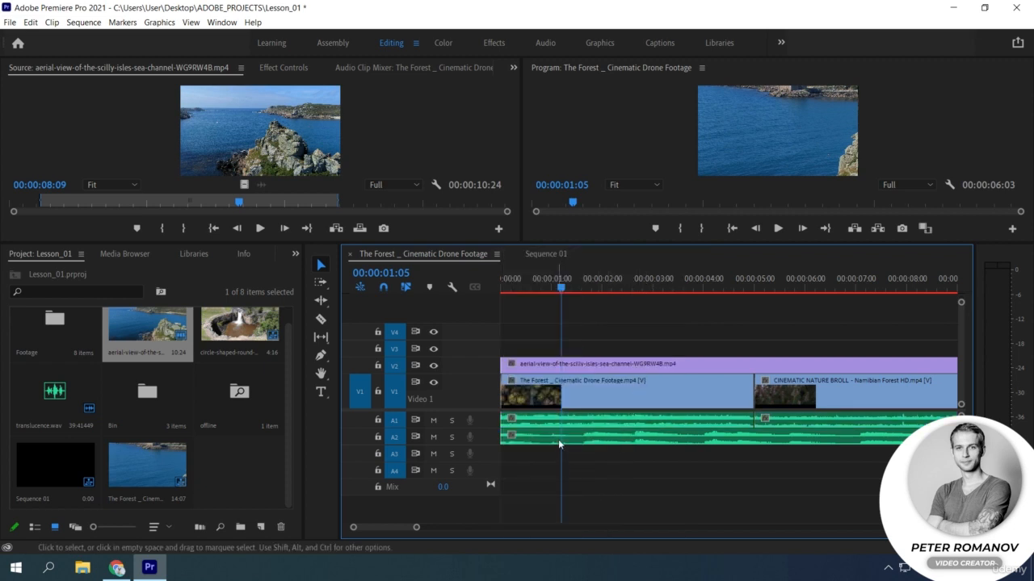
right_click(506, 258)
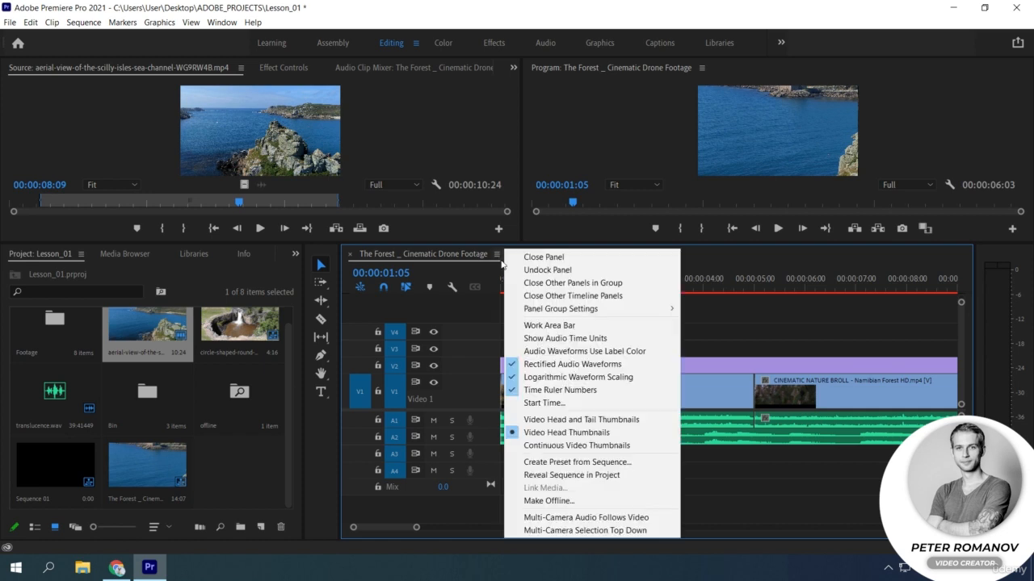
left_click(549, 351)
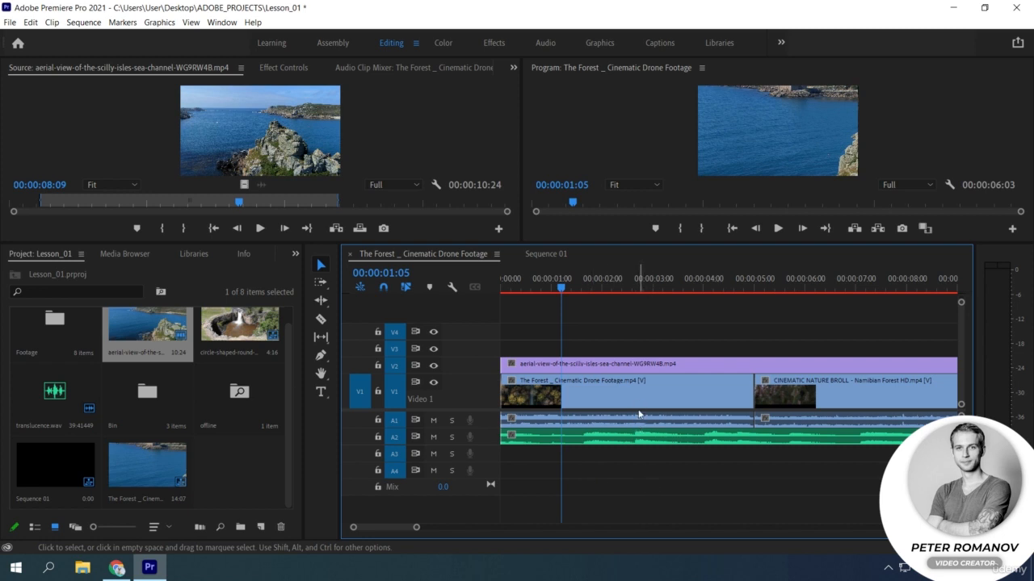
left_click(495, 254)
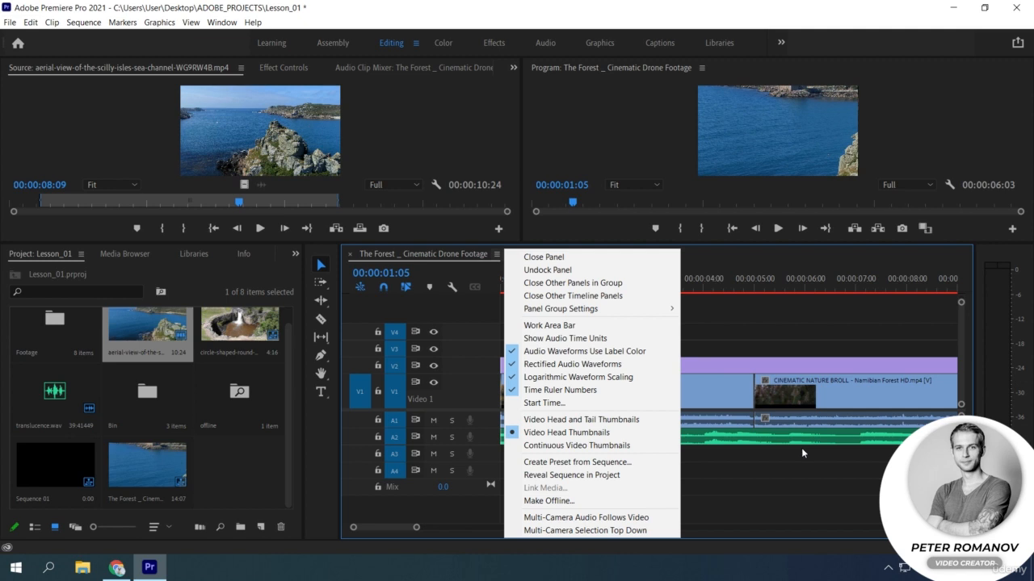
left_click(590, 365)
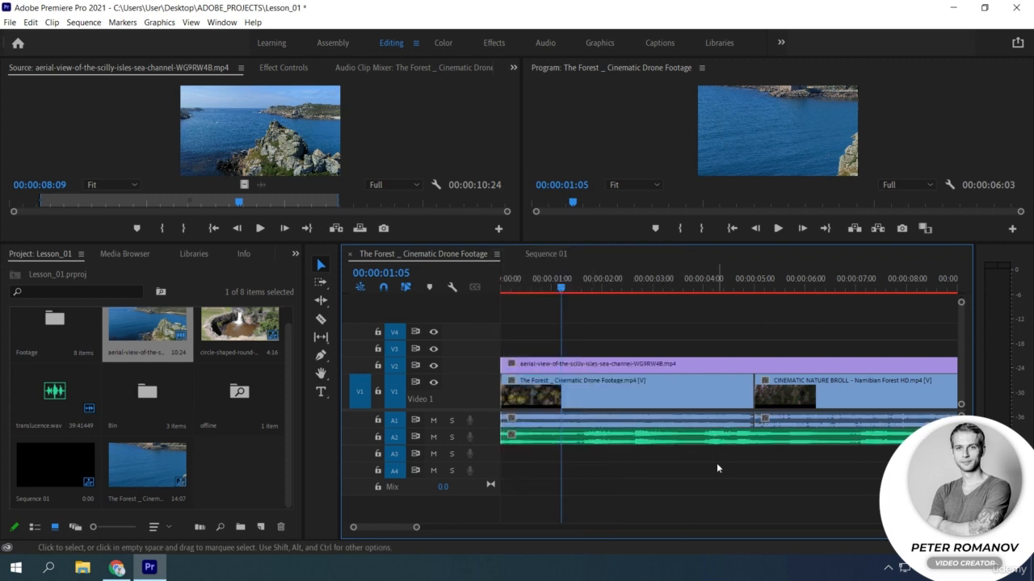
Review the Start Time settings of the open sequence and close them without changing anything.
left_click(497, 255)
left_click(549, 398)
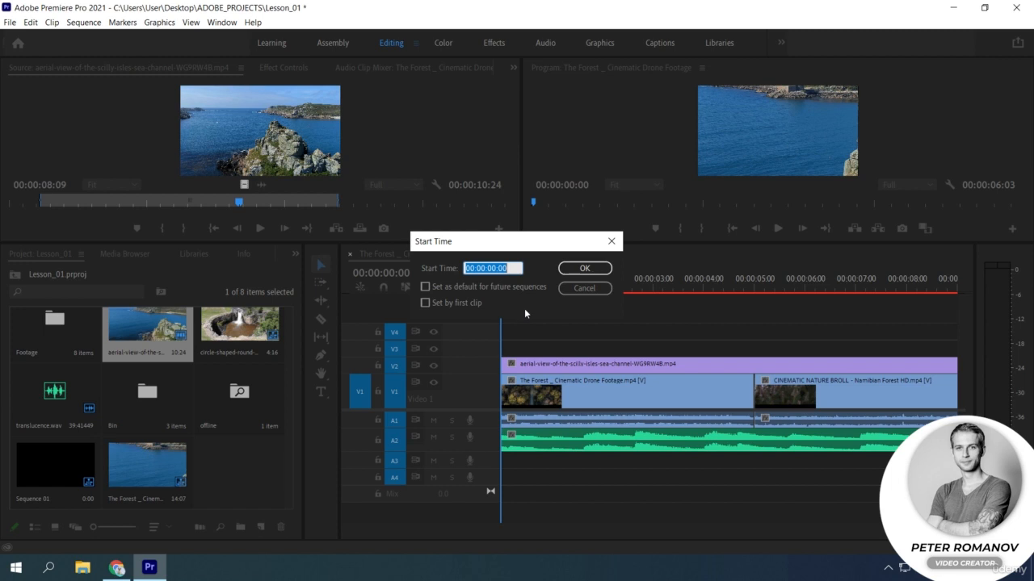
left_click(584, 288)
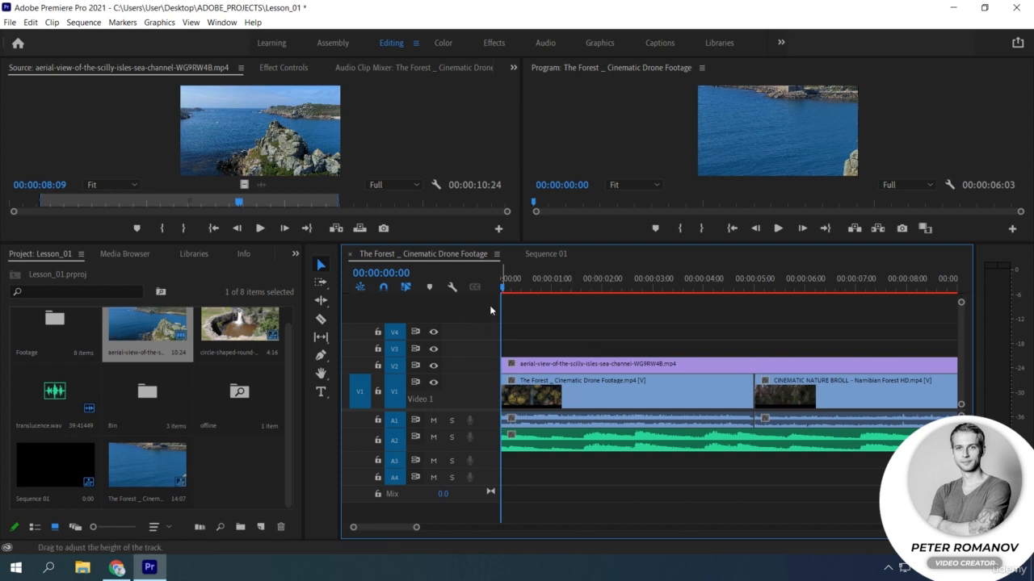
Reveal the open The Forest _ Cinematic Drone Footage sequence in the project.
left_click(497, 253)
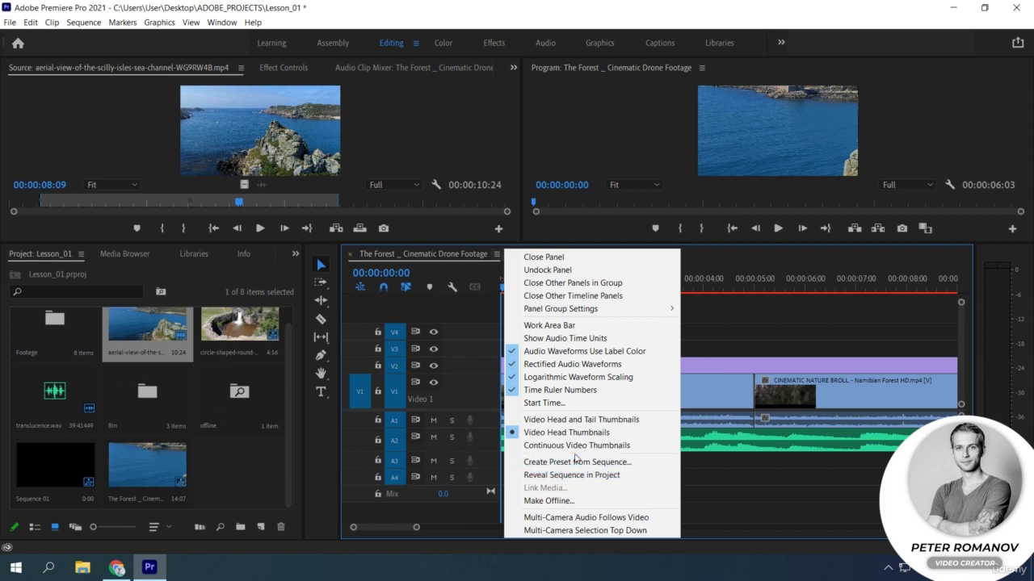
left_click(596, 475)
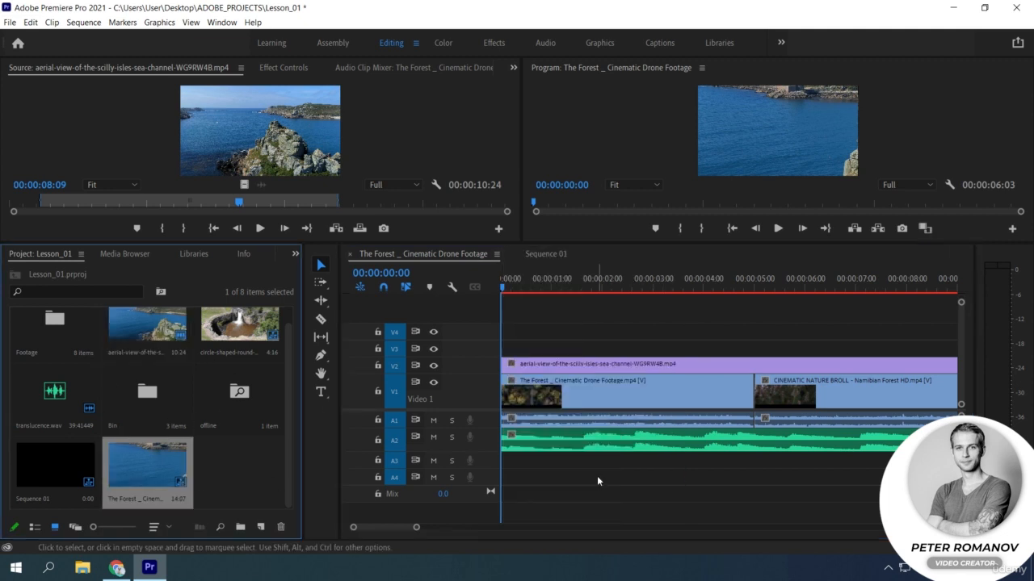